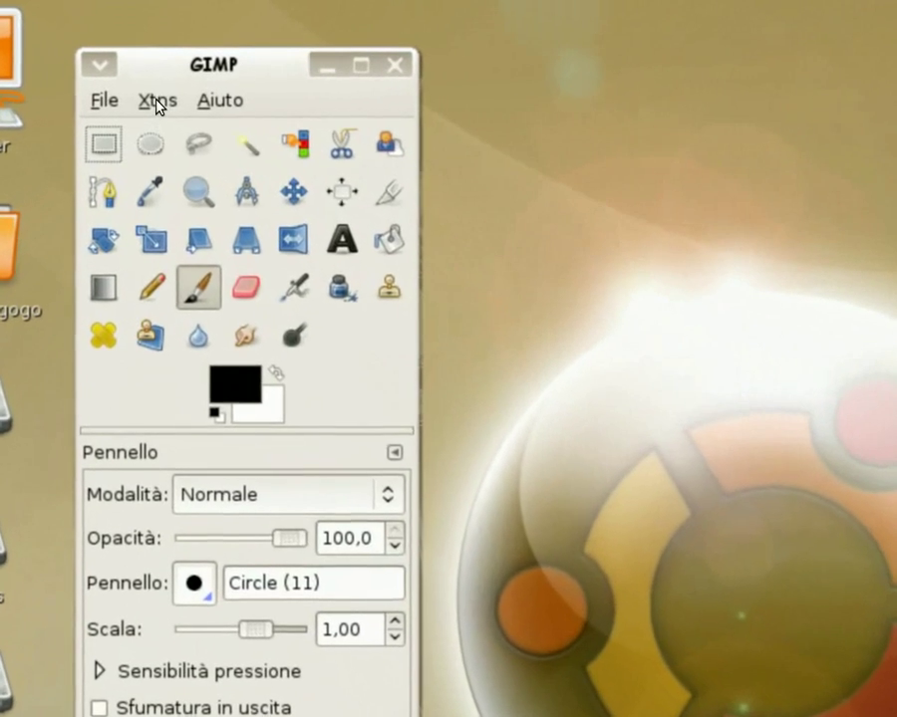
# - Open the Extract Videorange dialog from Xtns > Dividi il video in frame
pyautogui.click(157, 103)
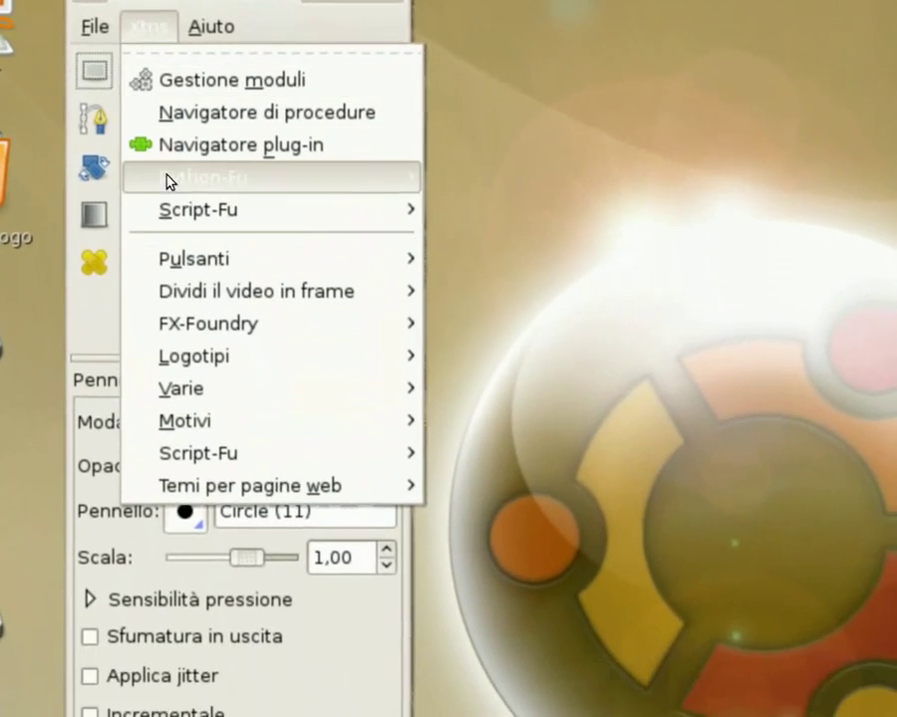
pyautogui.moveTo(120, 177)
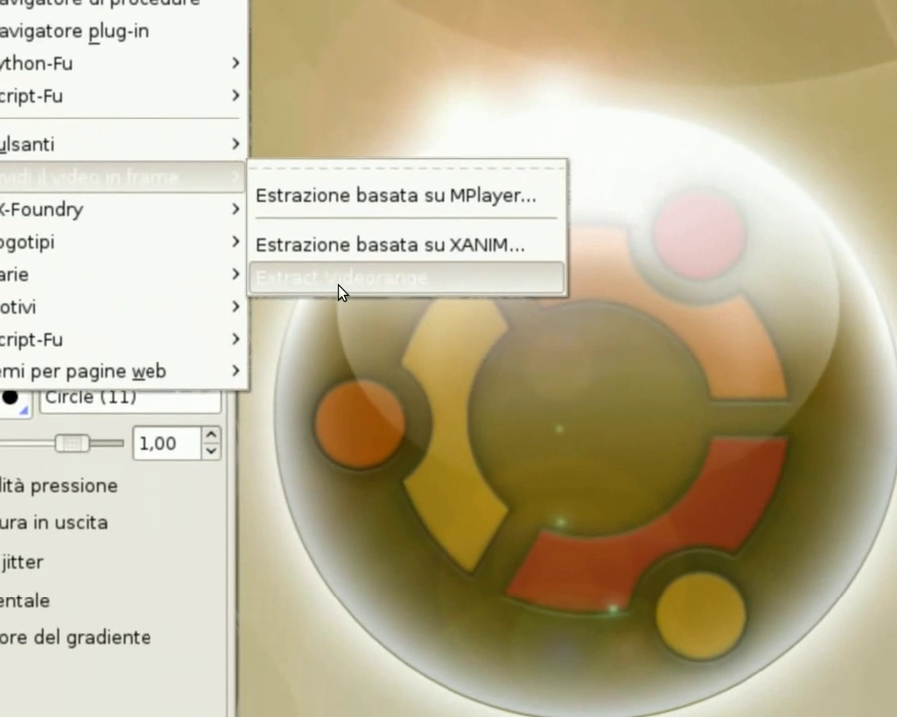
pyautogui.click(340, 291)
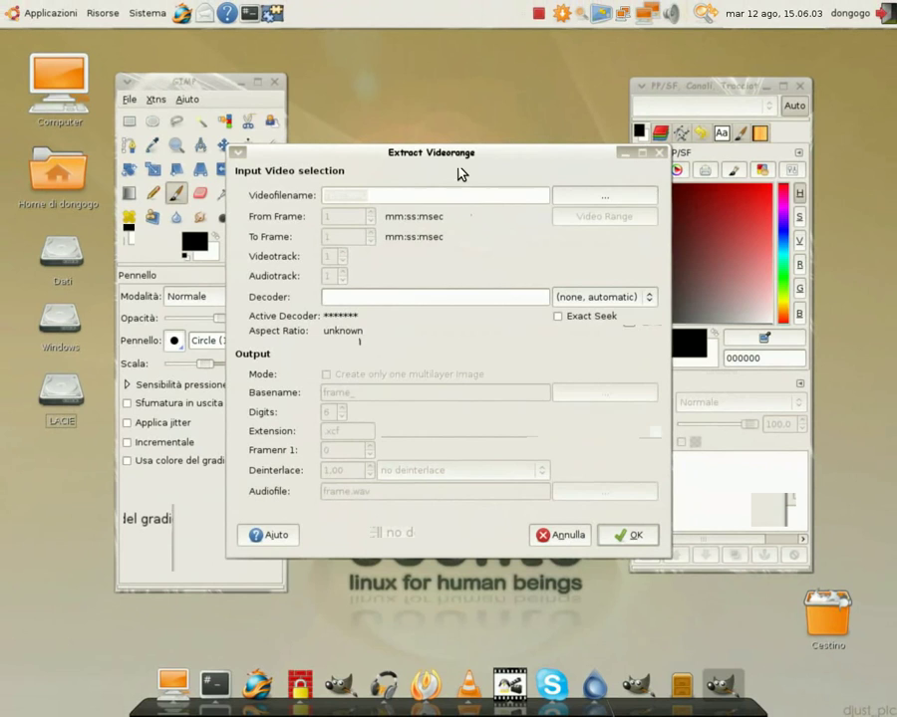
# - Load the Maradona warm-up .mpg from the Video-Gif folder as the input video
pyautogui.click(599, 204)
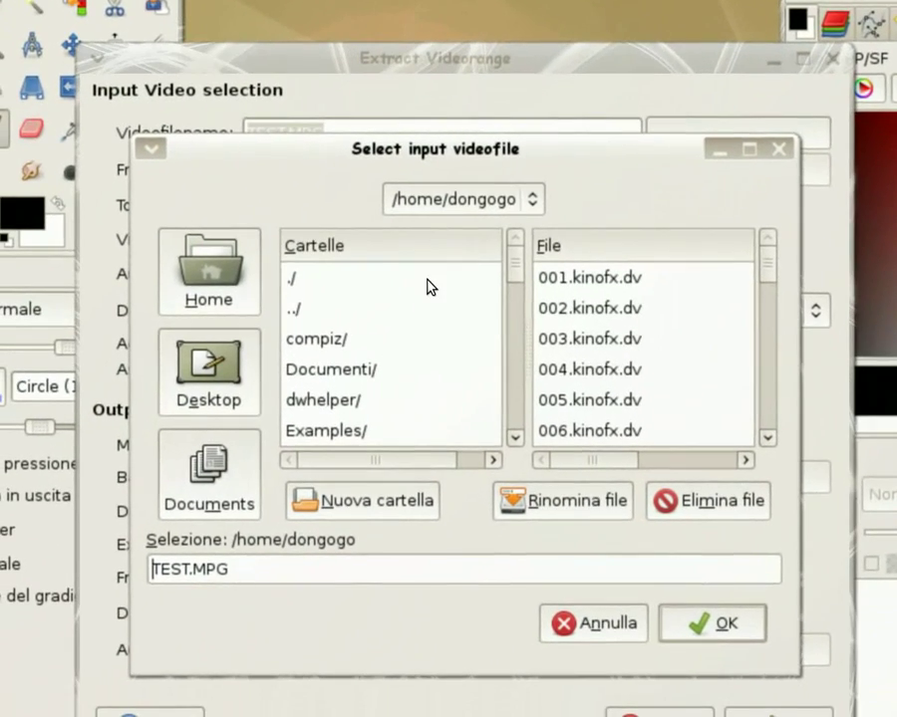
pyautogui.click(431, 287)
pyautogui.write('V')
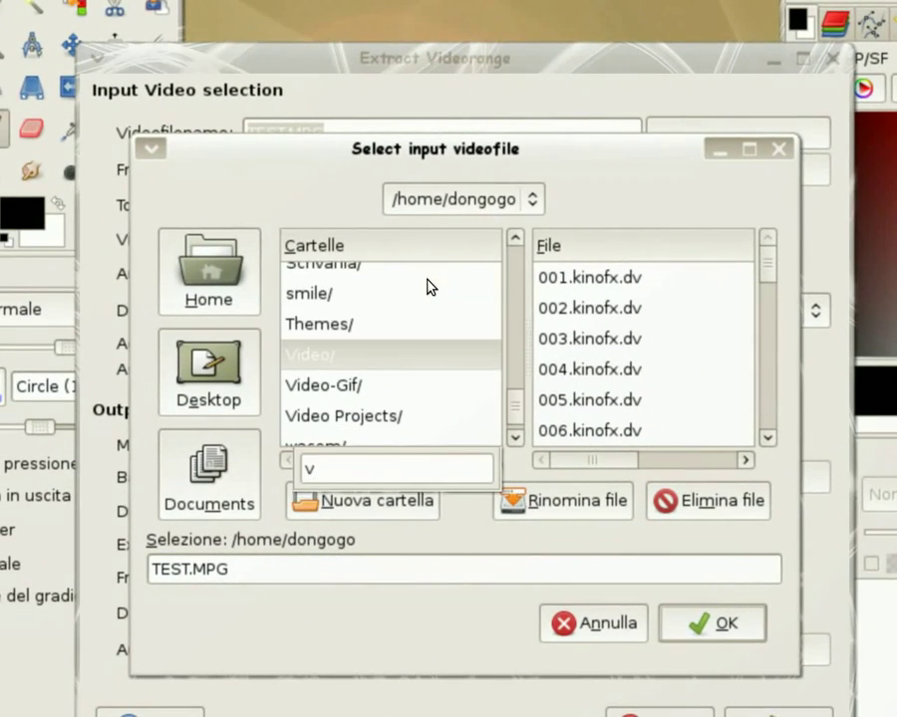
pyautogui.click(393, 343)
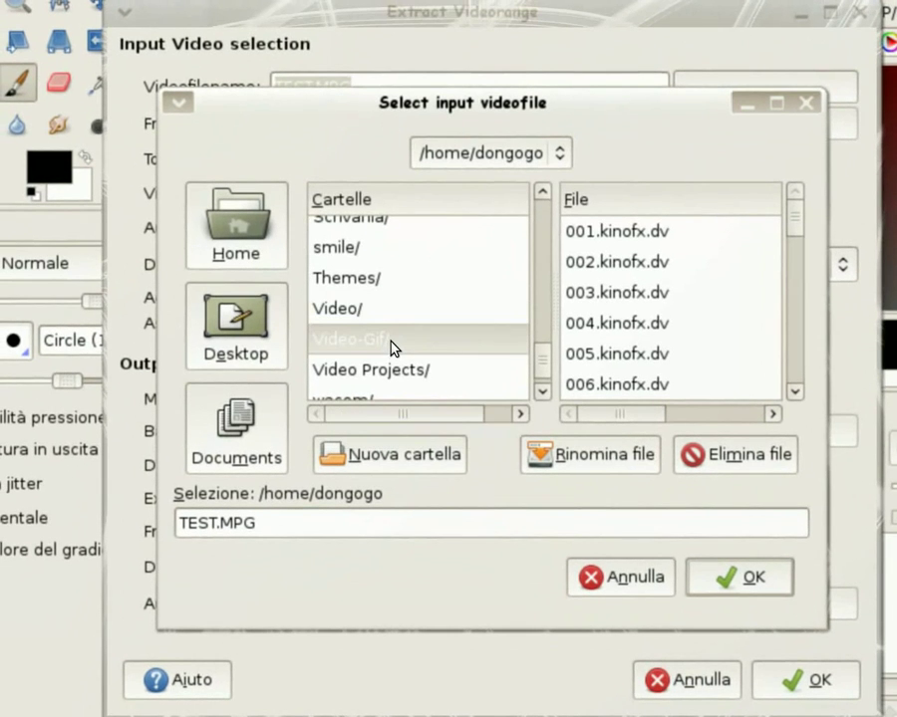
pyautogui.doubleClick(393, 344)
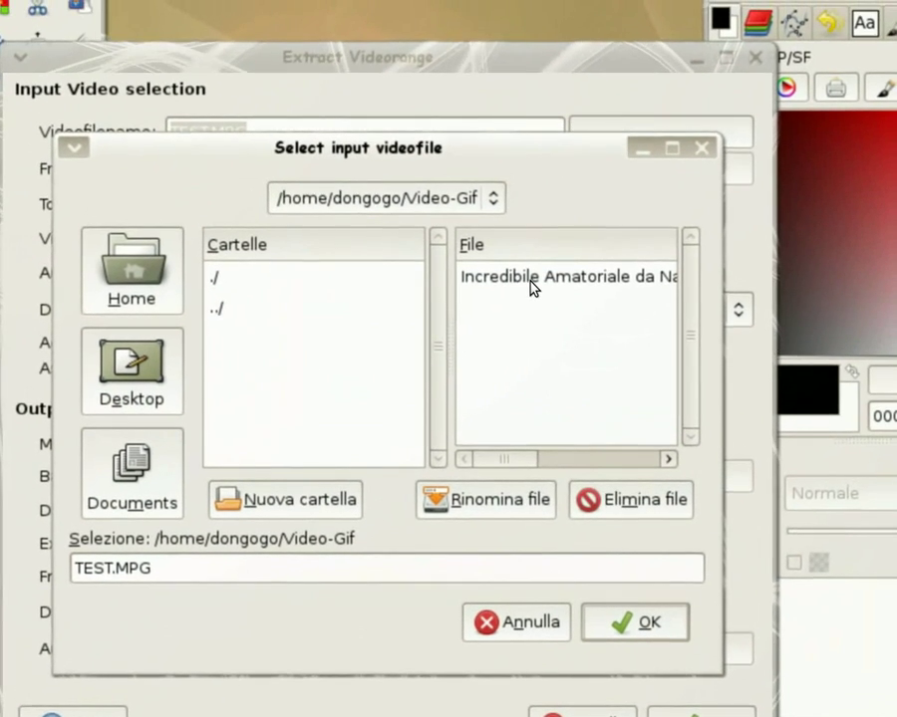
pyautogui.click(533, 287)
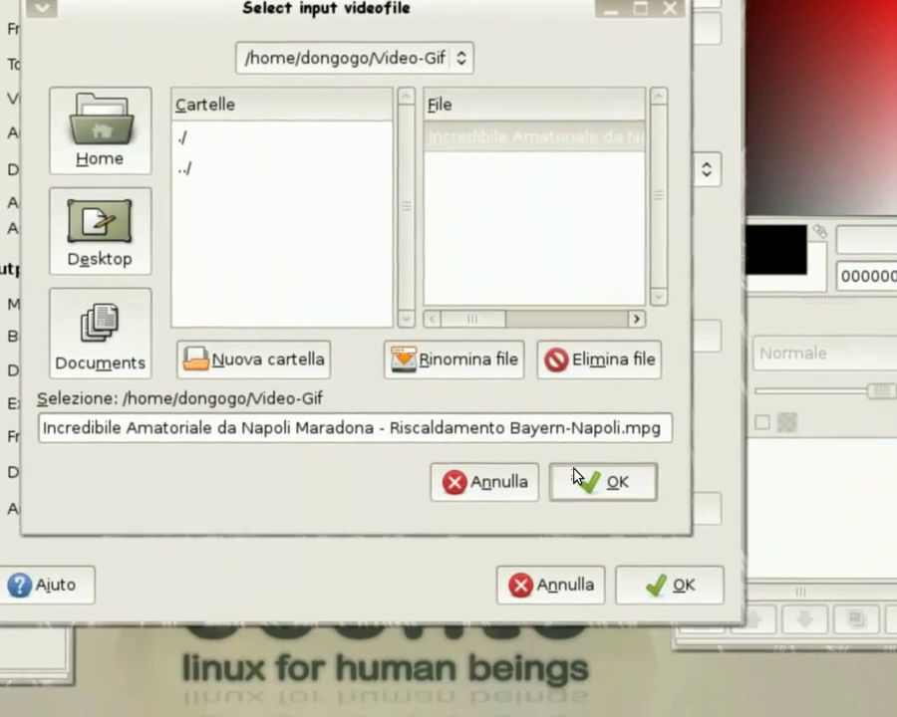
pyautogui.click(578, 480)
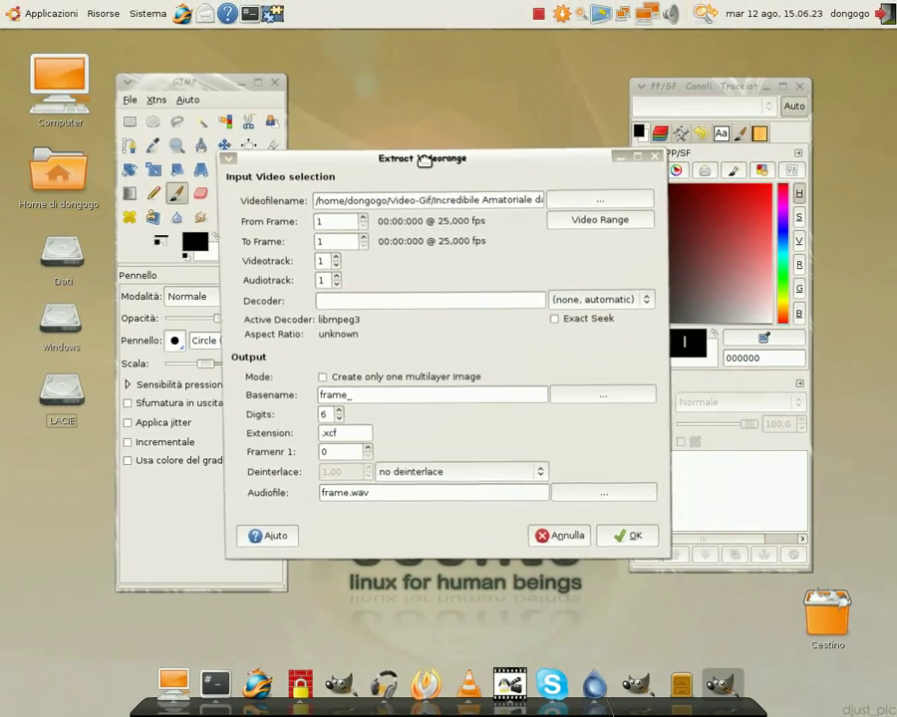
# - Set Audiotrack to 0 and save frames with the frame_ basename in Video-Gif
pyautogui.moveTo(424, 160); pyautogui.dragTo(398, 159)
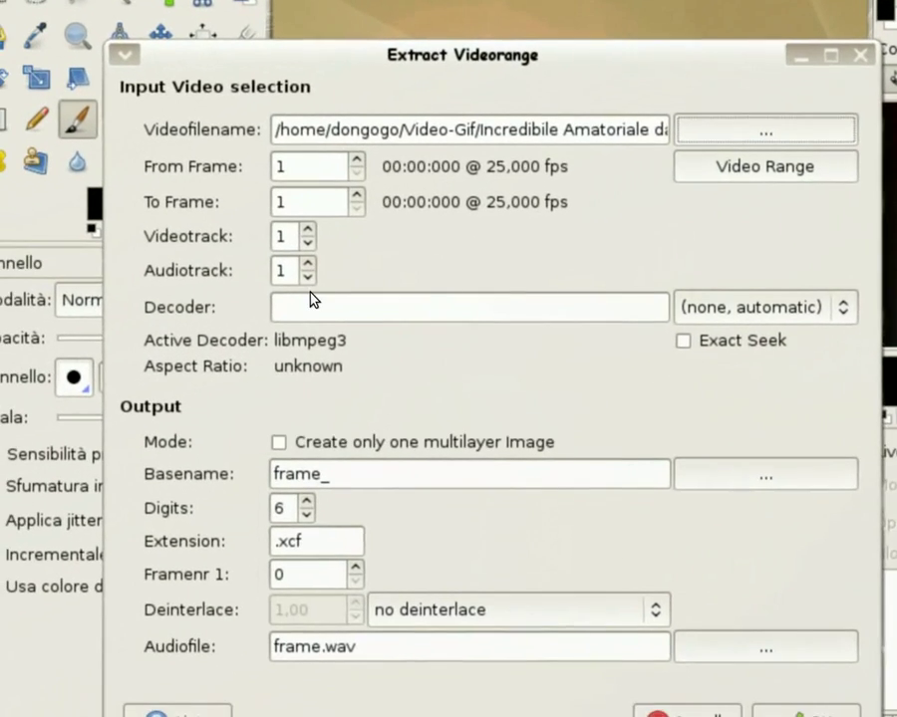
pyautogui.click(308, 275)
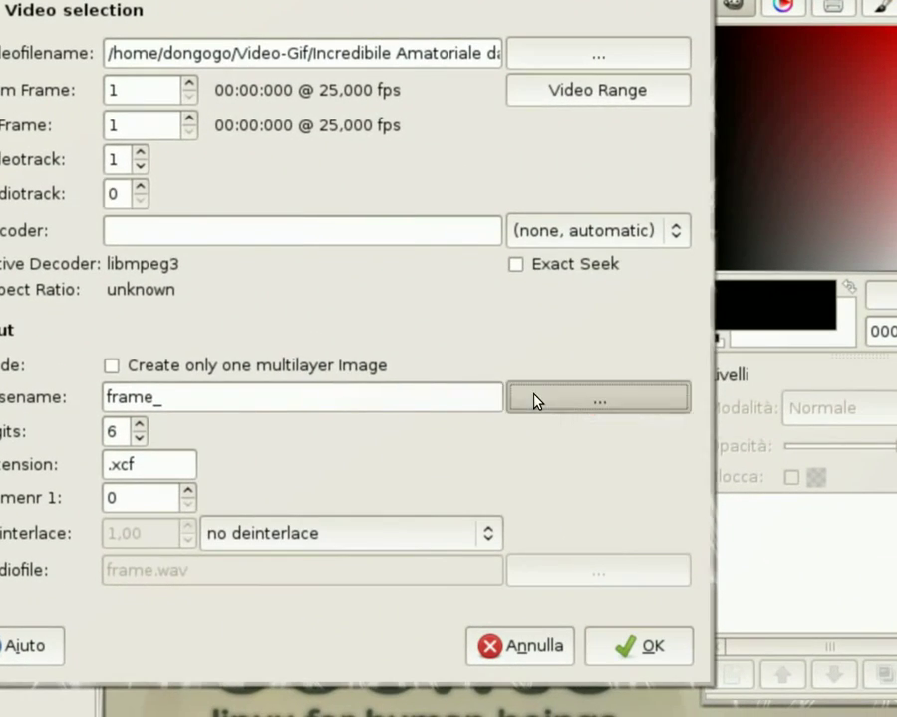
pyautogui.click(534, 400)
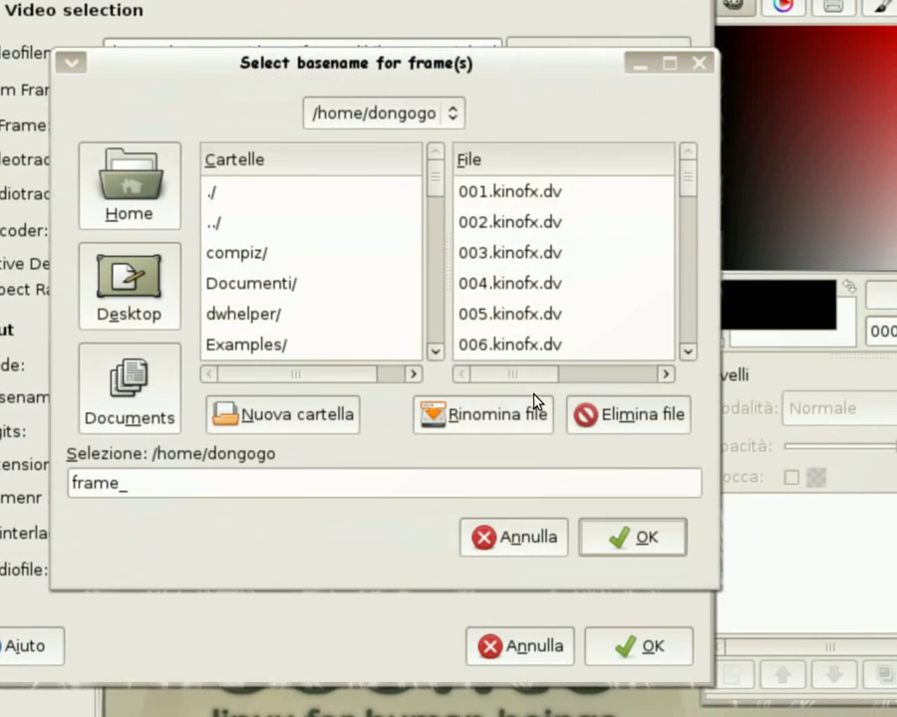
pyautogui.write('v')
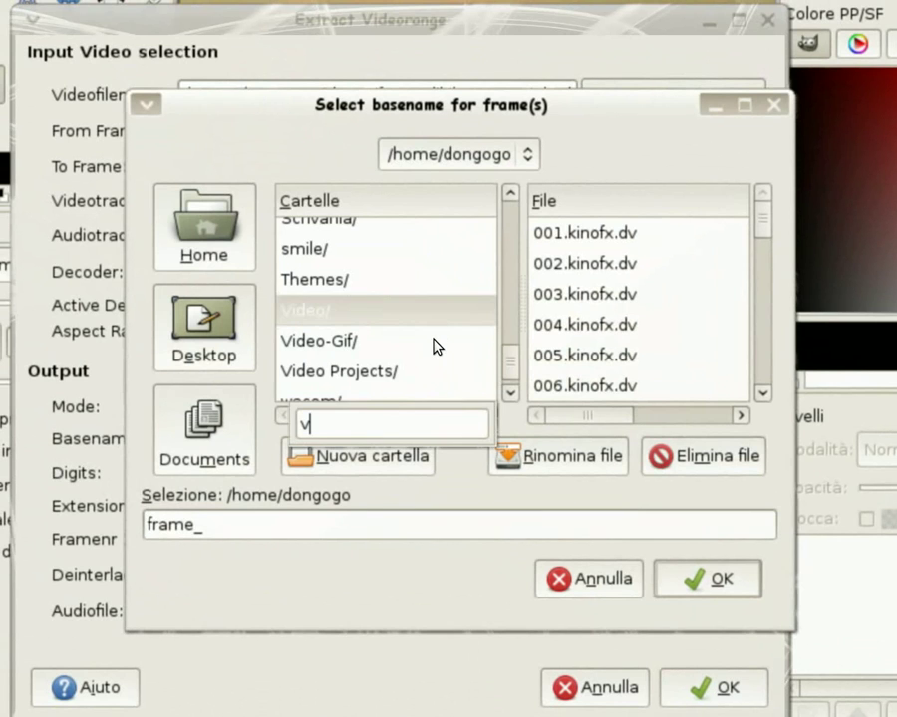
pyautogui.click(403, 346)
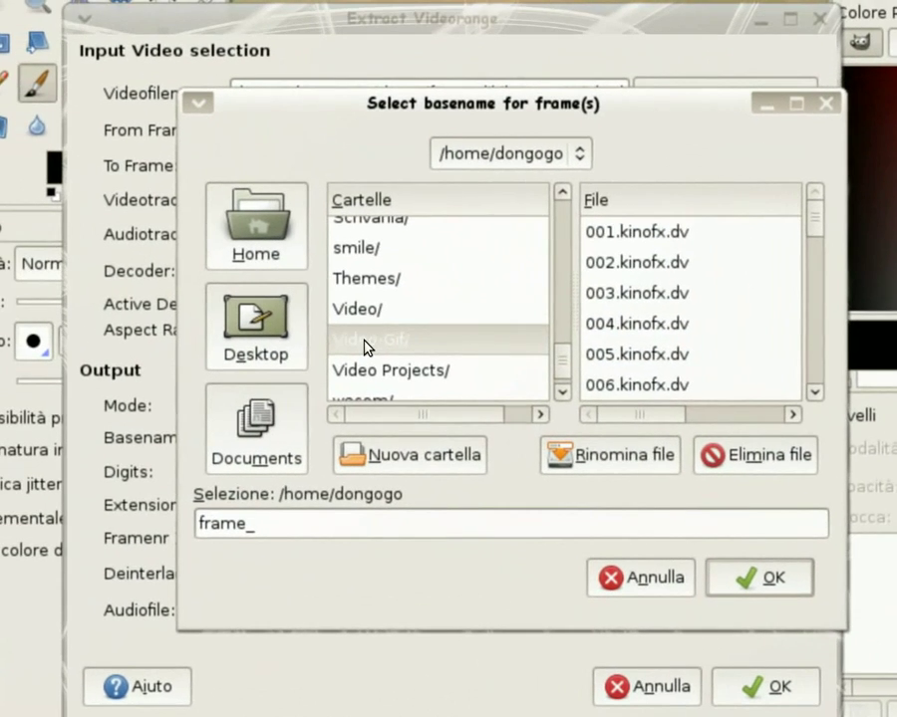
pyautogui.doubleClick(398, 343)
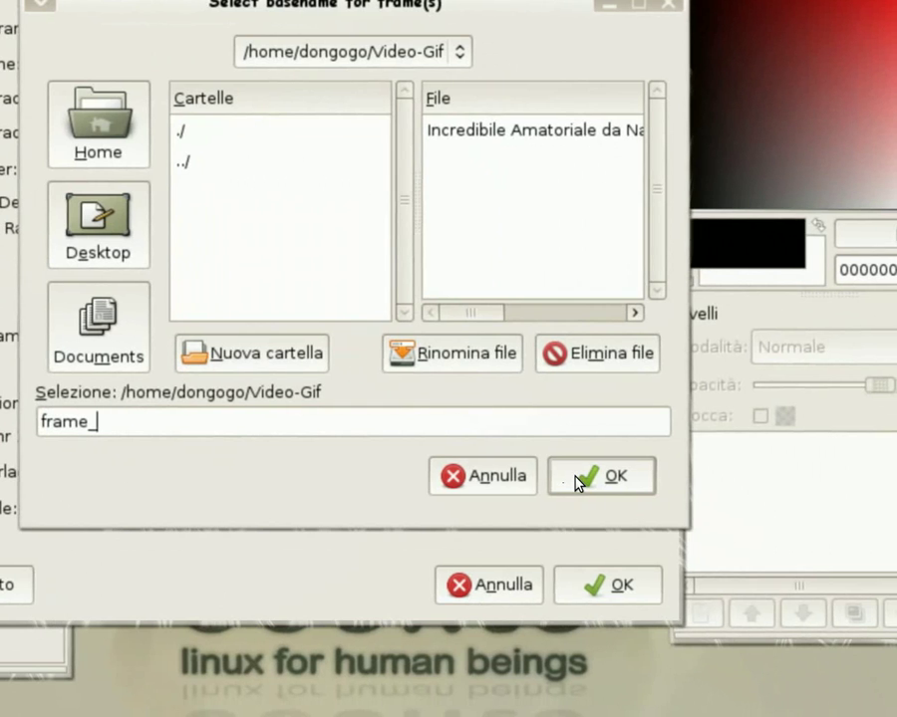
pyautogui.click(576, 483)
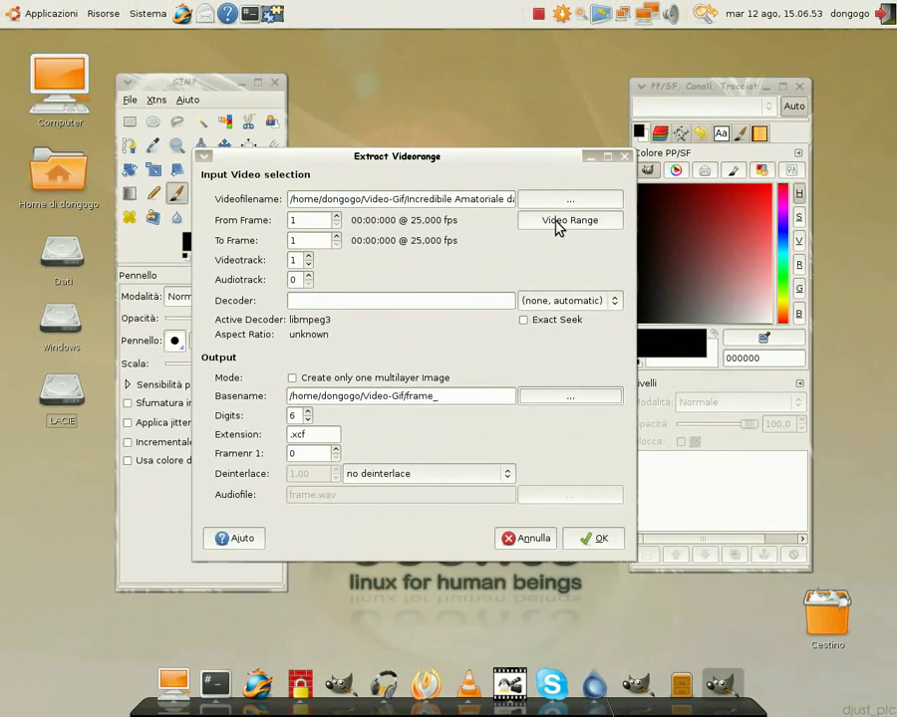
# - Select frames 704 to 754 and preview only that range on a loop
pyautogui.click(558, 224)
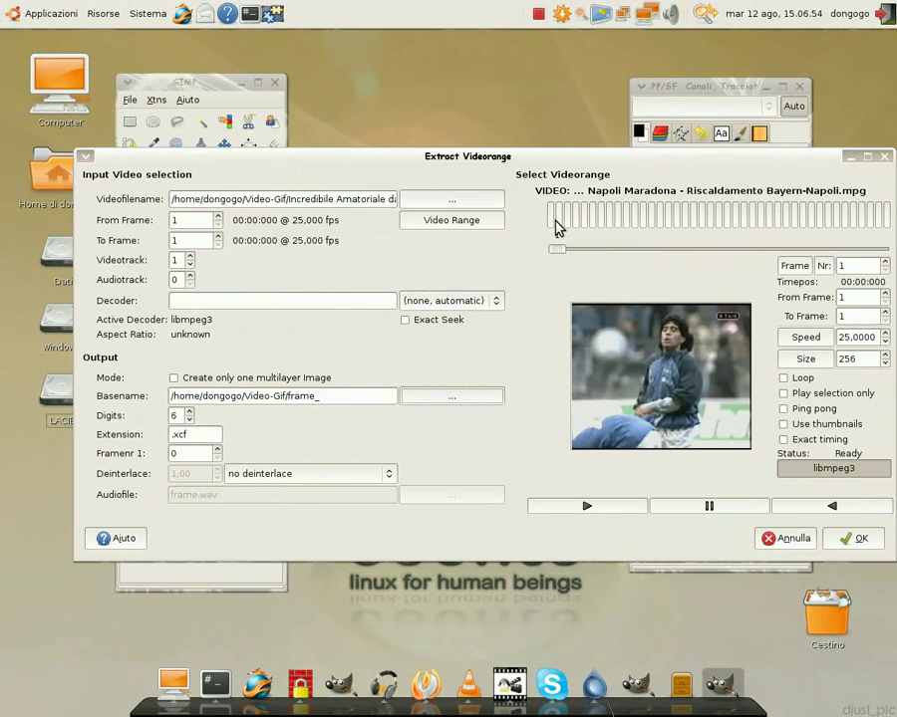
pyautogui.moveTo(525, 162); pyautogui.dragTo(445, 154)
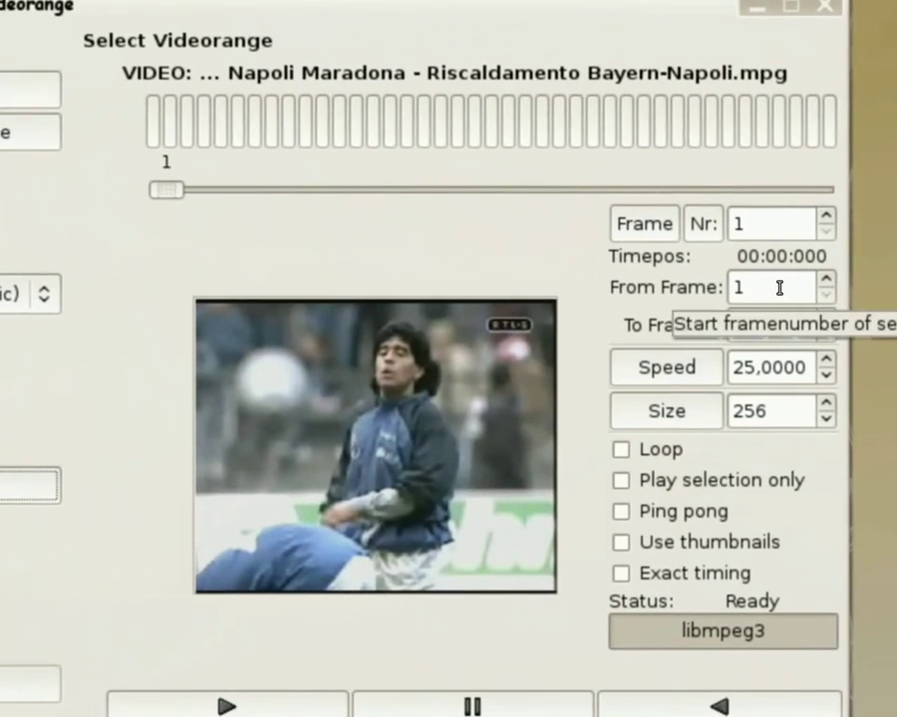
pyautogui.click(779, 288)
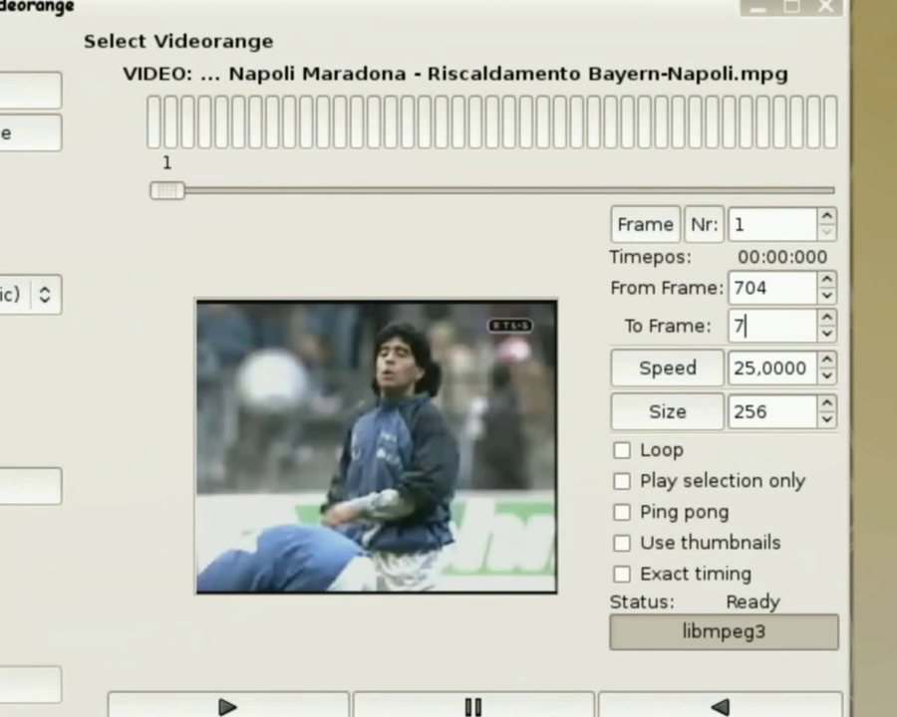
pyautogui.write('704')
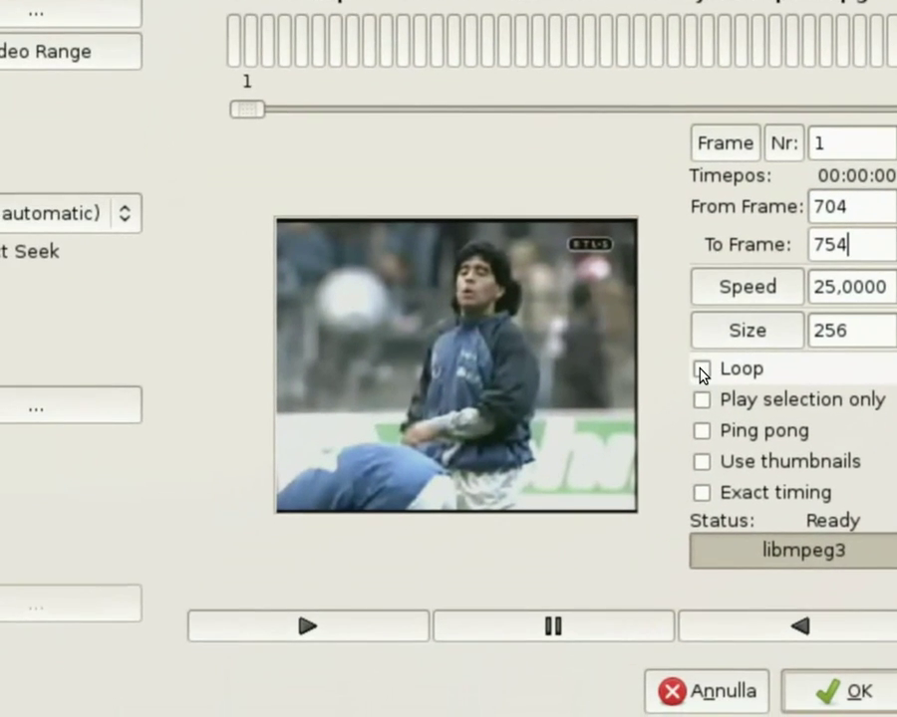
pyautogui.click(703, 370)
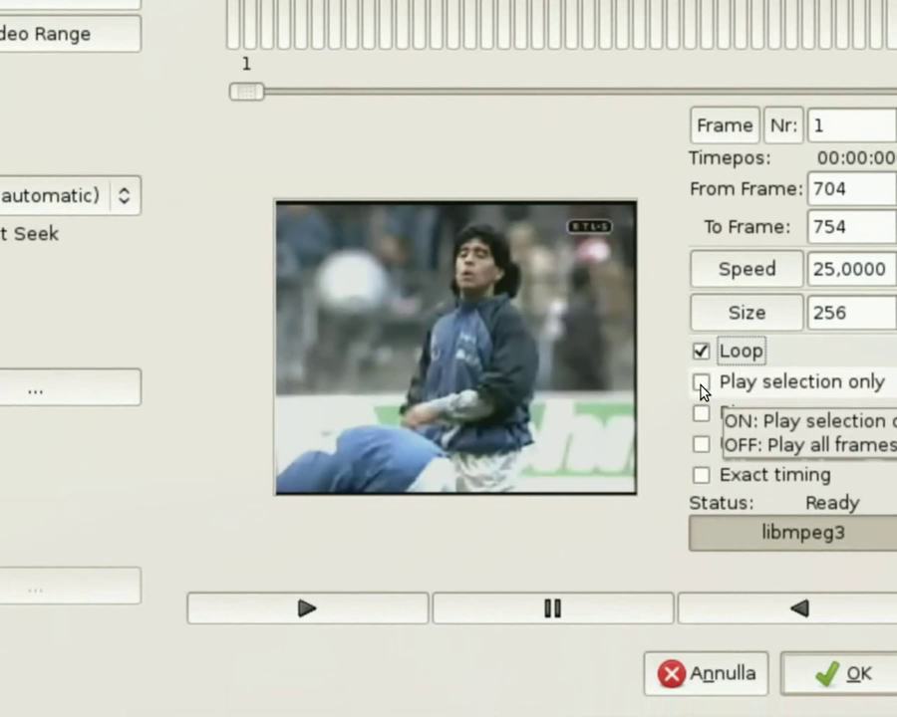
pyautogui.click(709, 402)
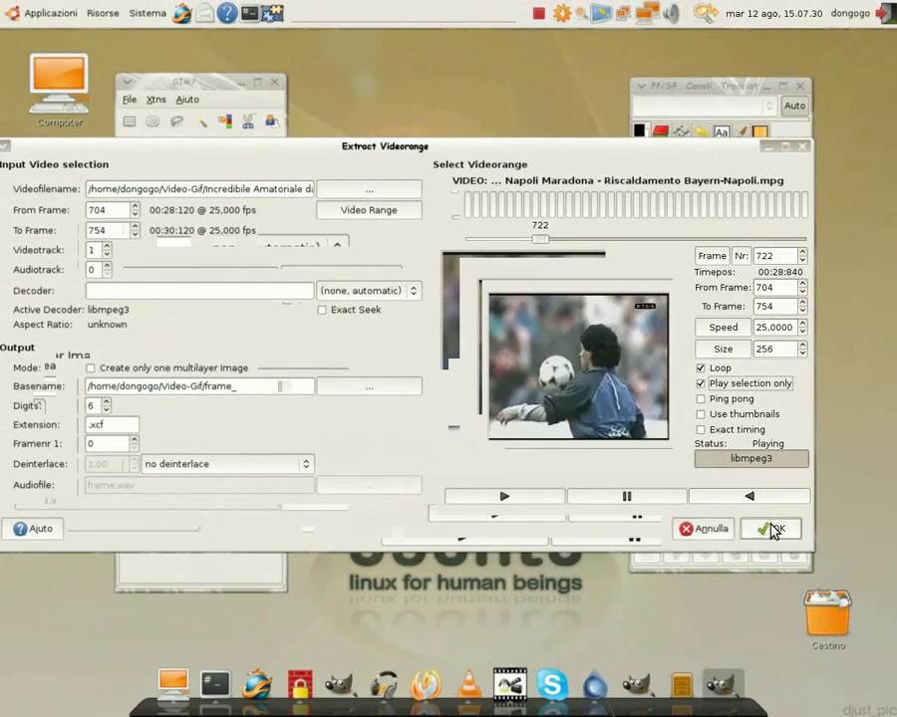
# - Extract frames 704–754 to files, opening frame_000754.xcf as a 352x288 image
pyautogui.click(772, 530)
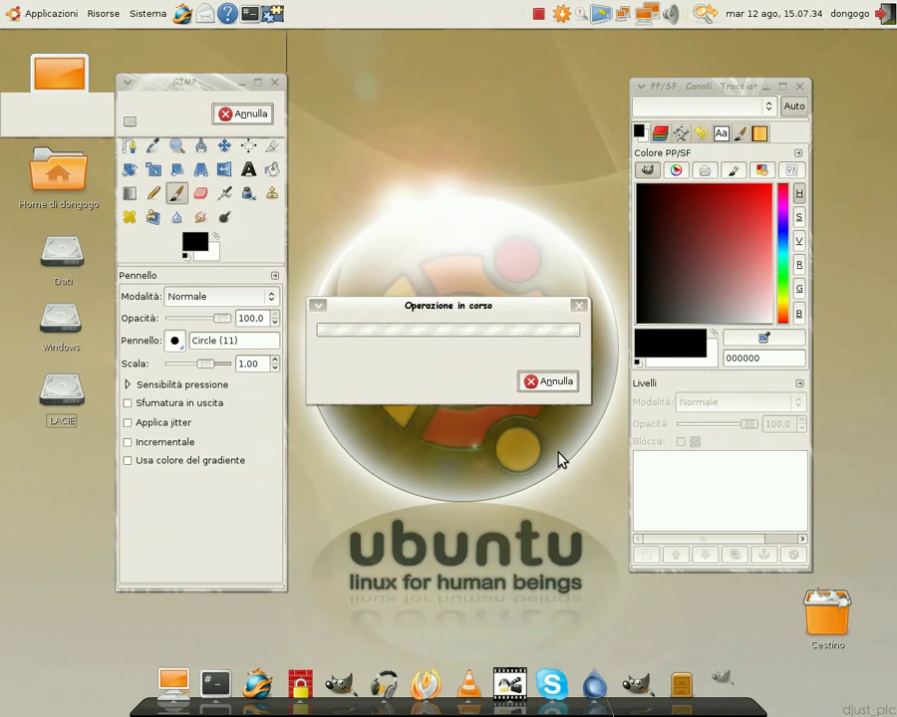
pyautogui.moveTo(604, 384); pyautogui.dragTo(414, 175)
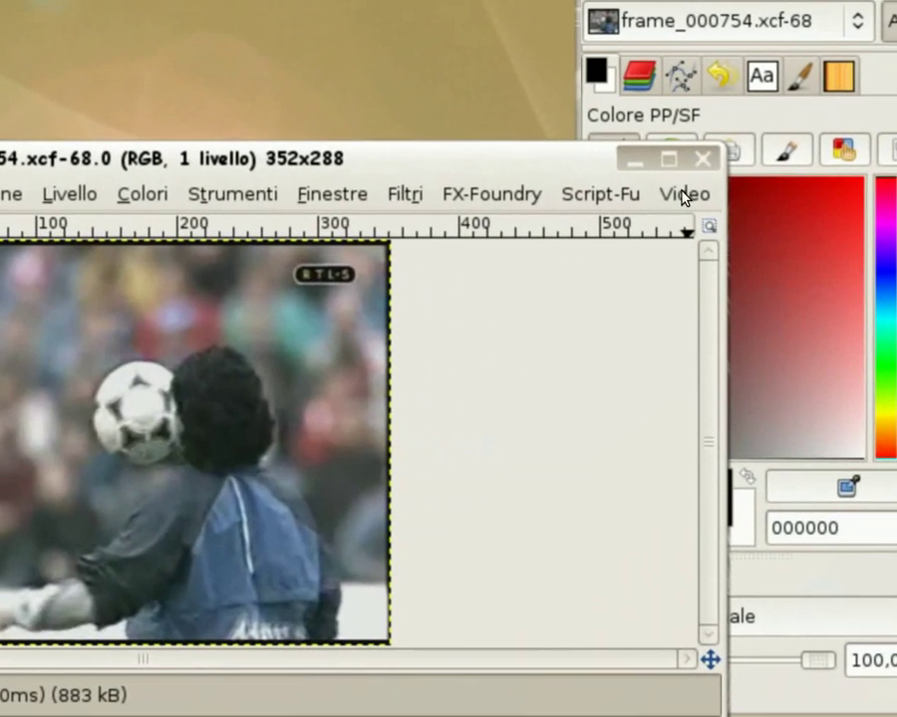
pyautogui.click(684, 194)
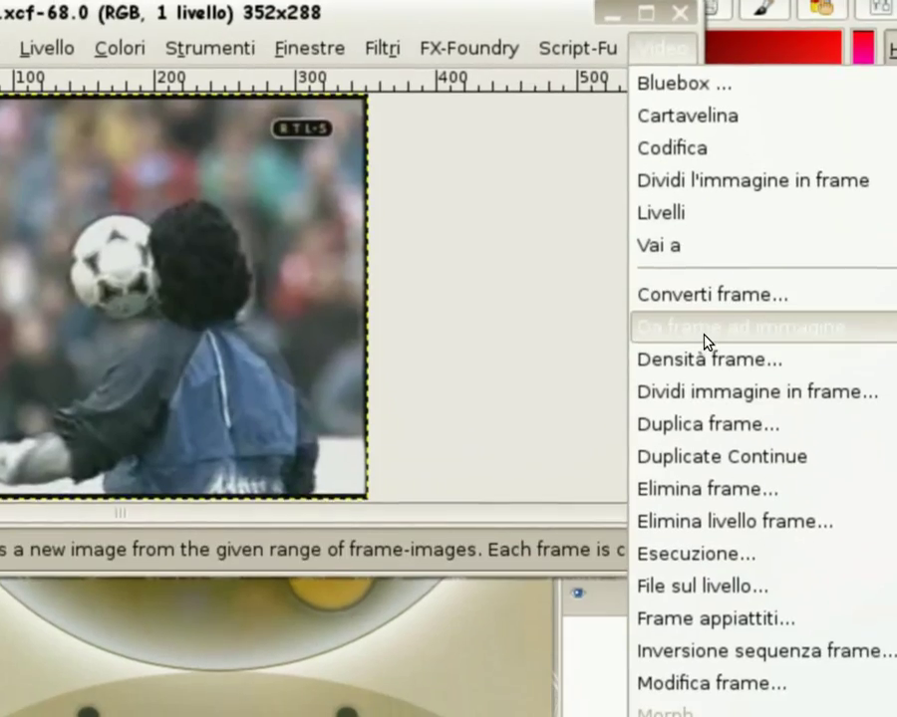
# - Set the Da frame ad immagine range to span frames 704 through 754
pyautogui.click(705, 341)
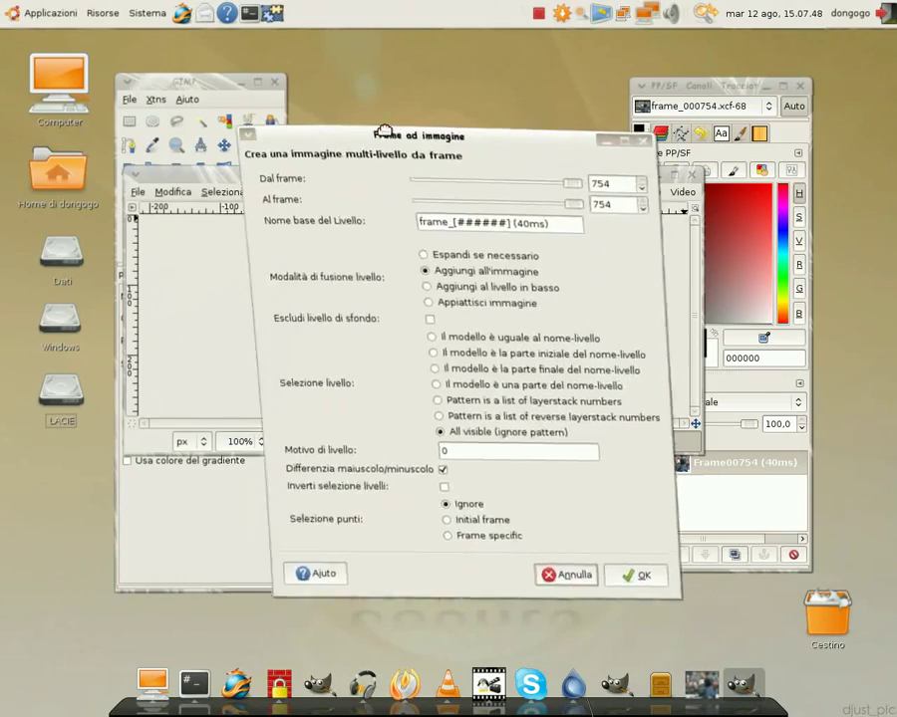
pyautogui.moveTo(383, 133); pyautogui.dragTo(359, 124)
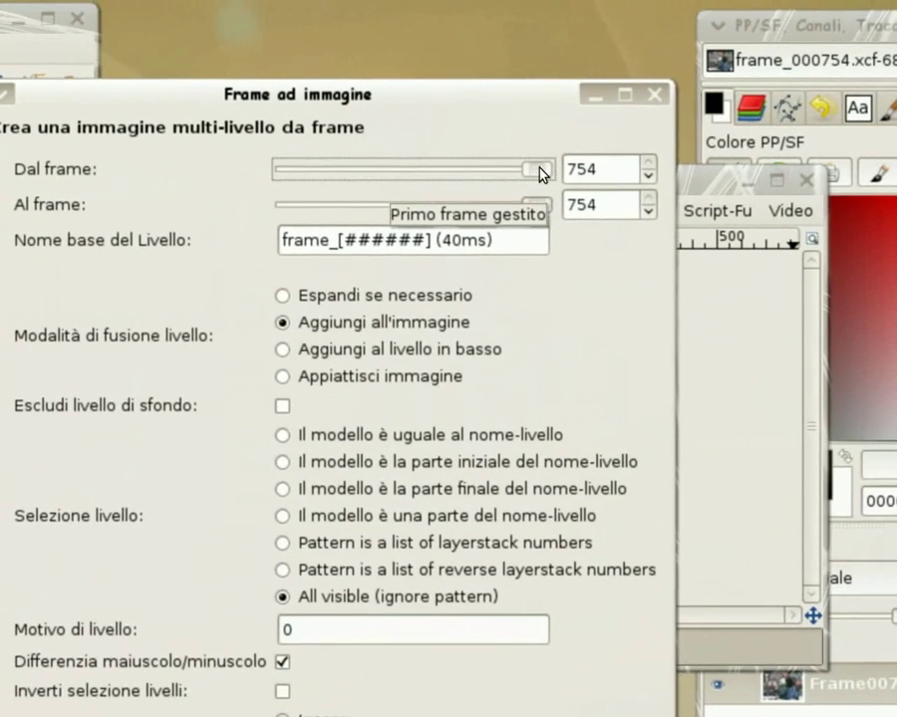
pyautogui.moveTo(540, 165); pyautogui.dragTo(344, 171)
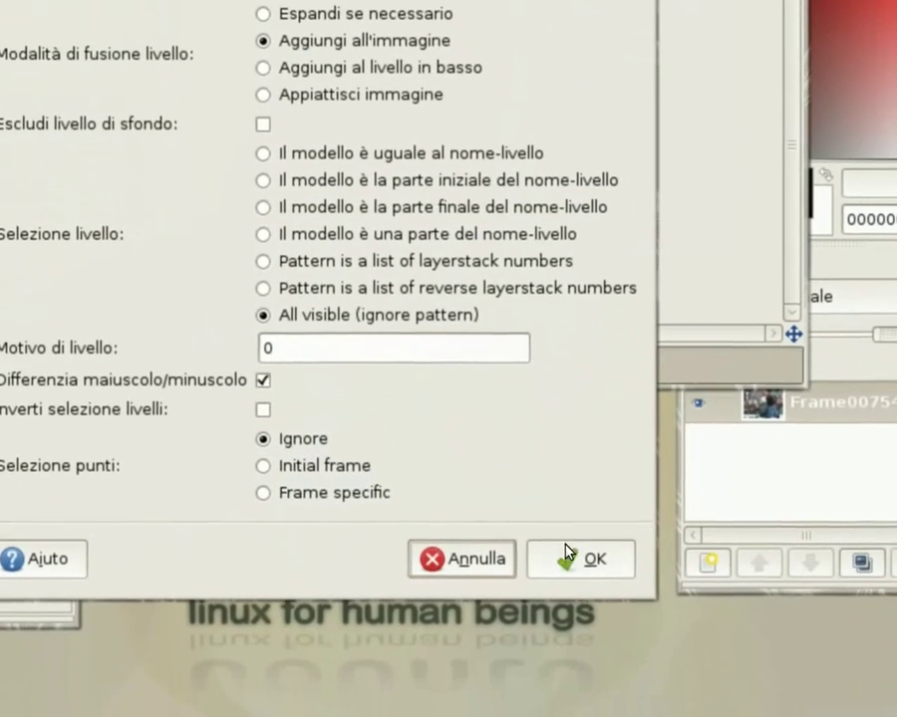
# - Merge the frames into 51-layer Immagine-69 and minimize the frame_000754 window
pyautogui.click(565, 553)
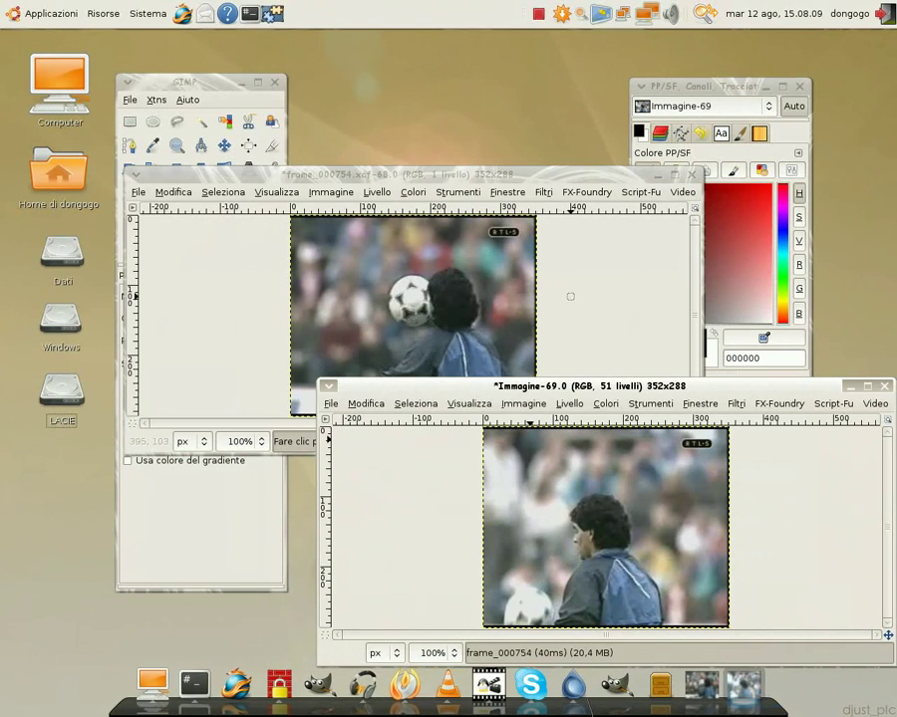
pyautogui.moveTo(619, 390); pyautogui.dragTo(448, 236)
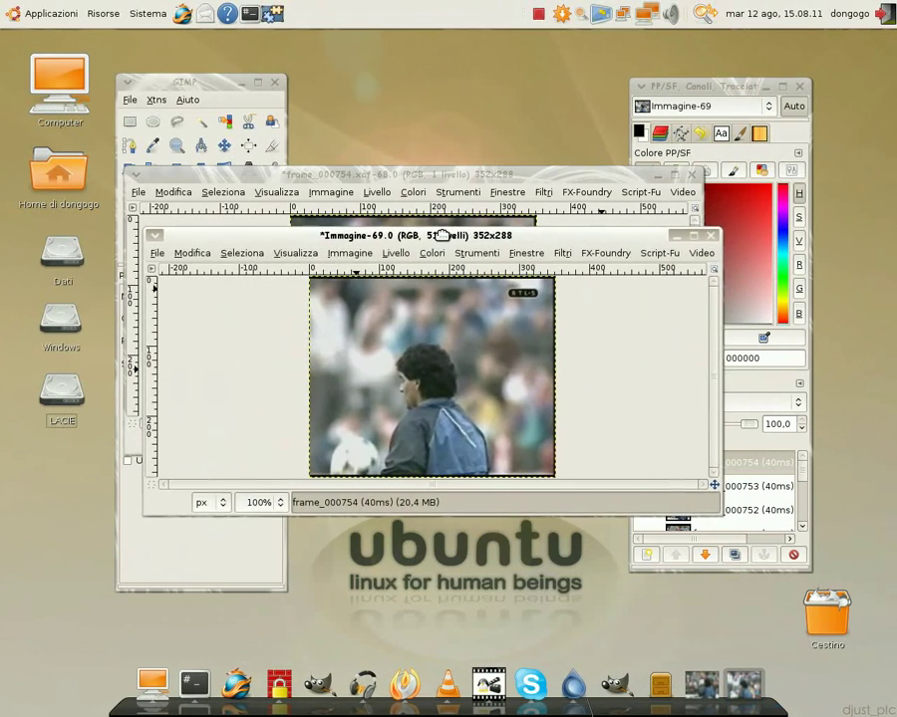
pyautogui.click(599, 184)
pyautogui.click(658, 179)
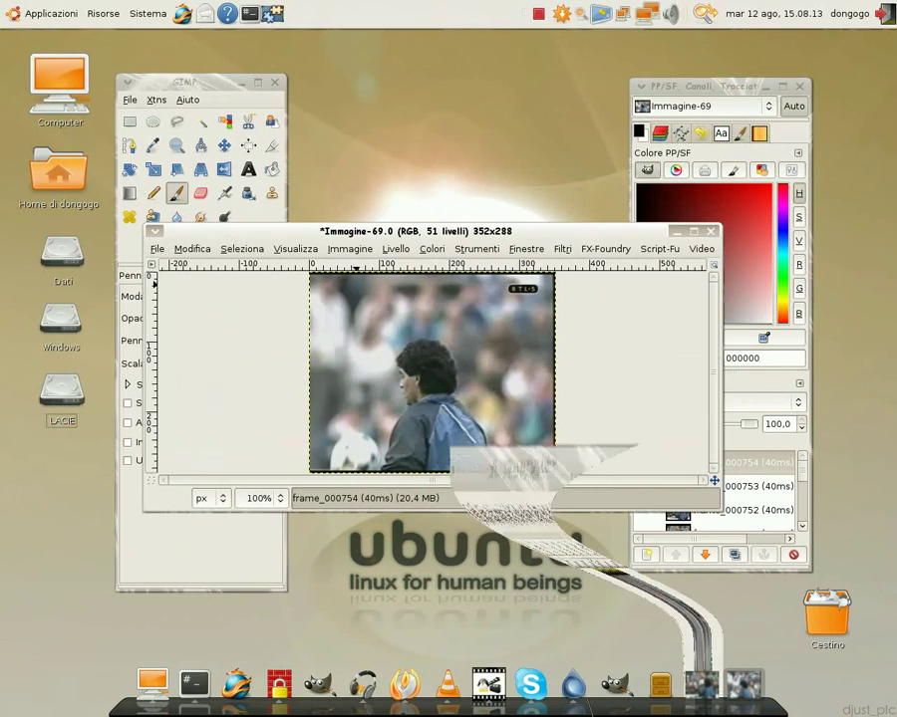
pyautogui.moveTo(548, 227); pyautogui.dragTo(516, 145)
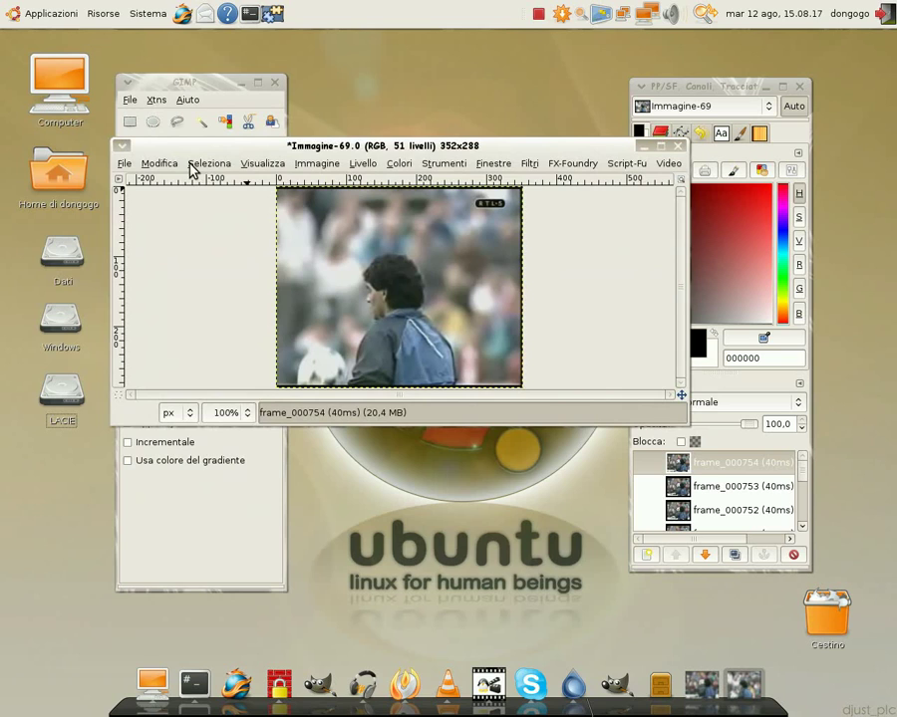
# - Scale Immagine-69 to width 100, giving 100×82 pixels
pyautogui.click(311, 166)
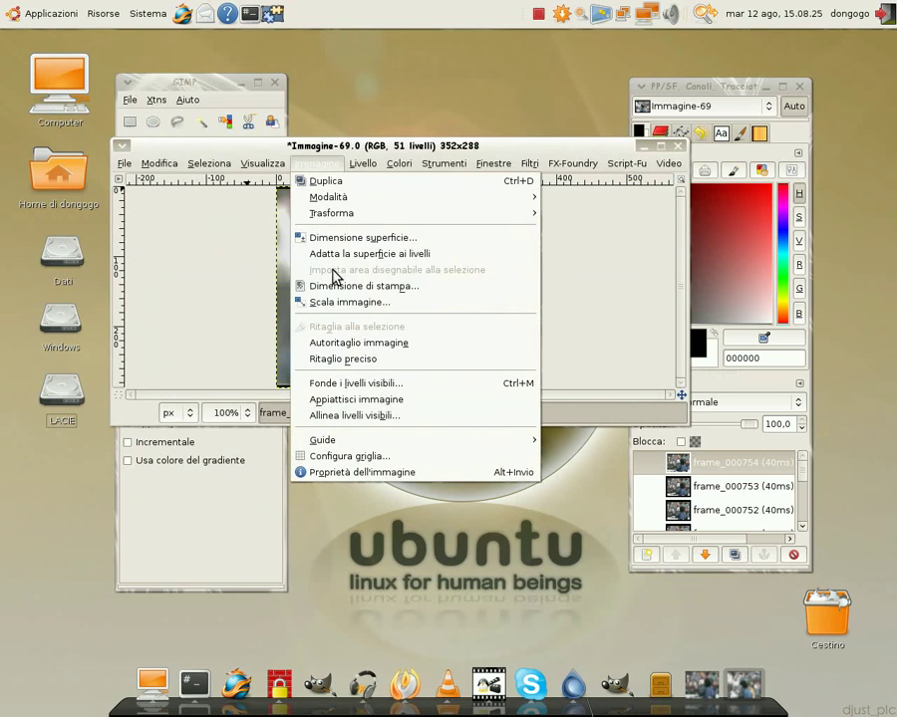
pyautogui.click(342, 309)
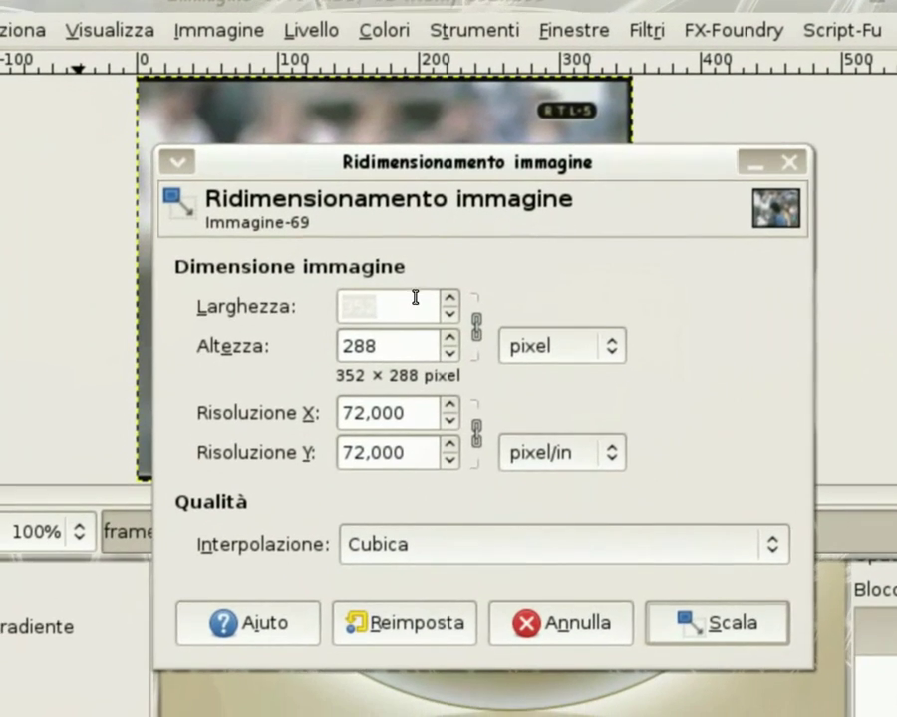
pyautogui.click(414, 297)
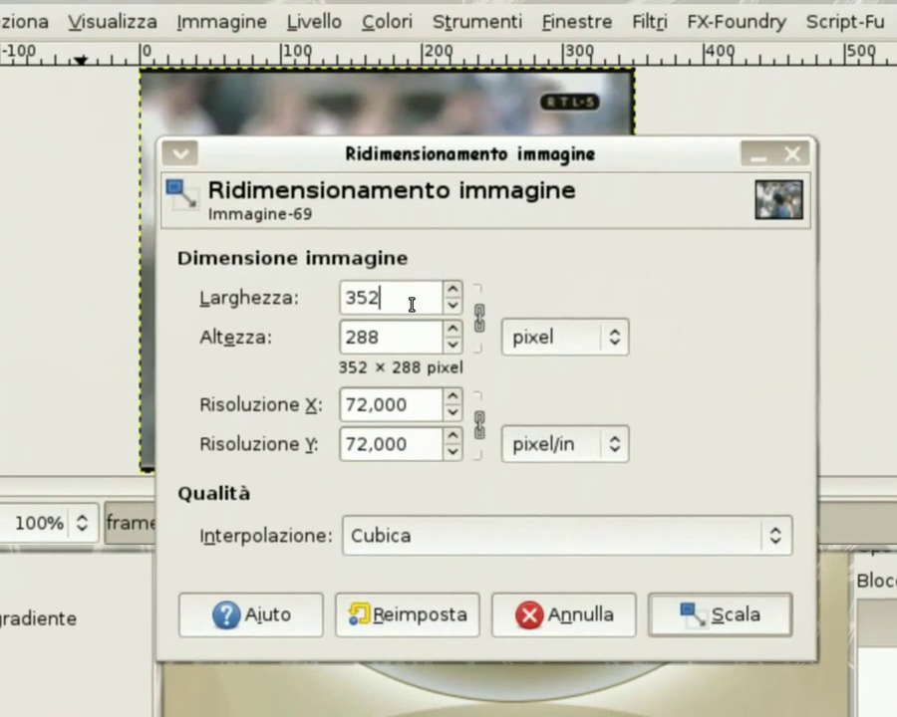
pyautogui.press('BackSpace')
pyautogui.press('BackSpace')
pyautogui.write('100')
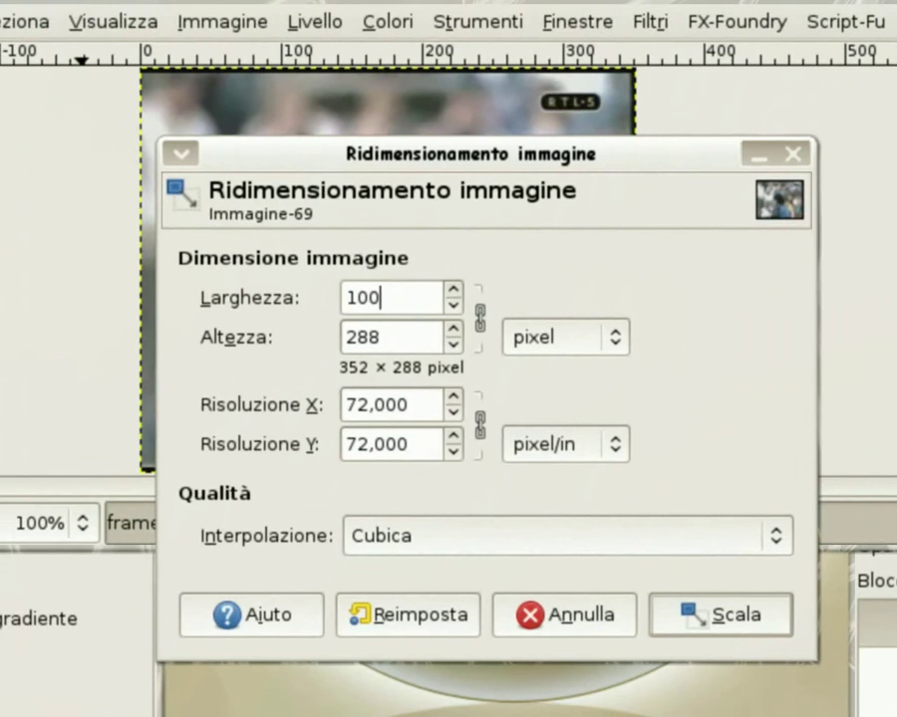
pyautogui.press('Tab')
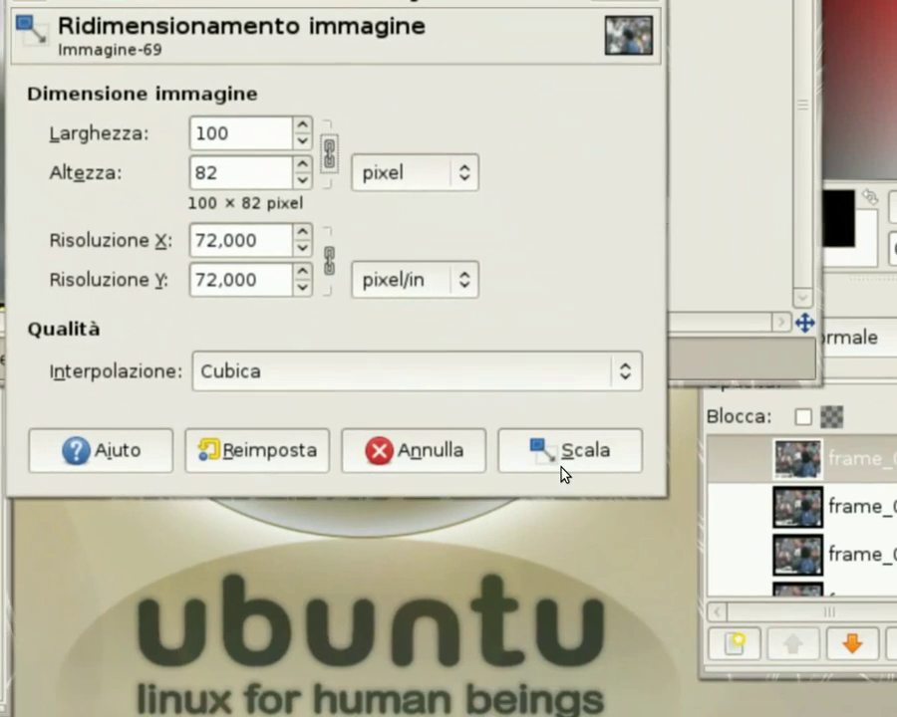
pyautogui.click(563, 460)
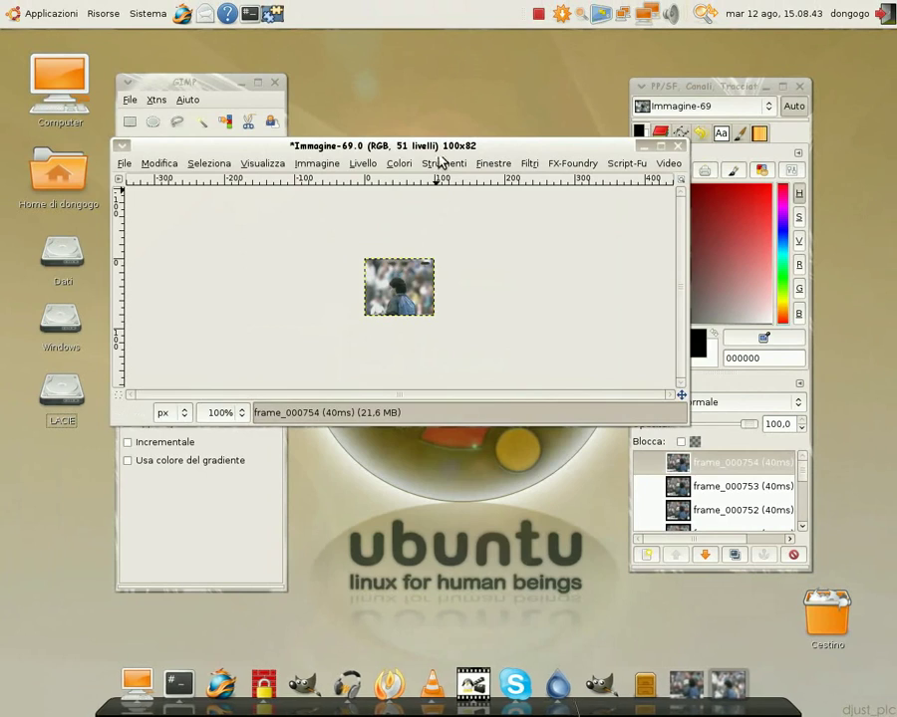
# - Start Salva come to the Scrivania folder, replacing the file name with 'maradona.gi'
pyautogui.moveTo(468, 147); pyautogui.dragTo(477, 207)
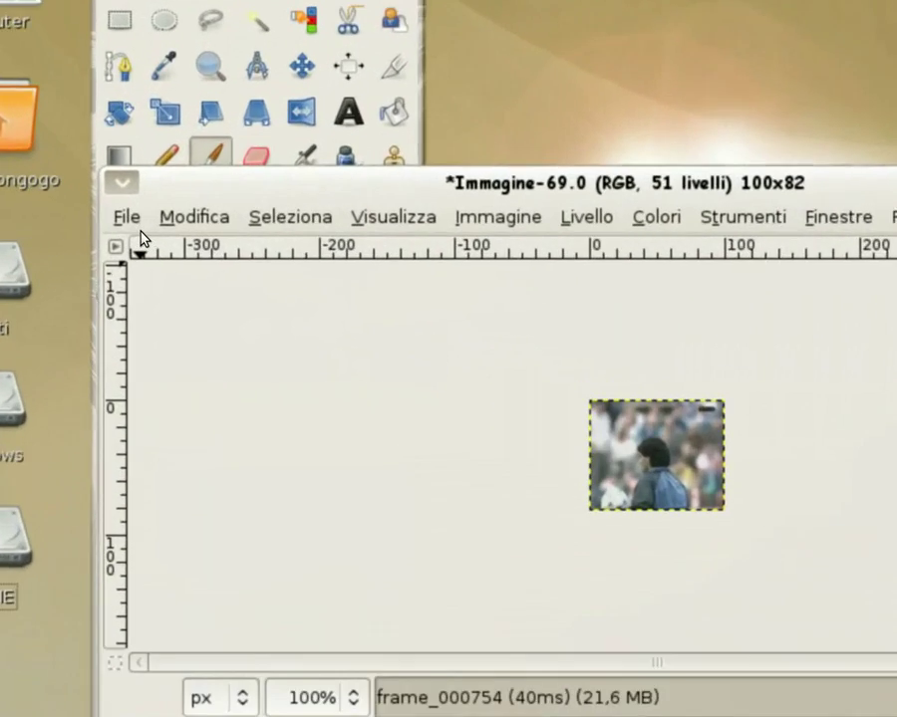
pyautogui.click(135, 227)
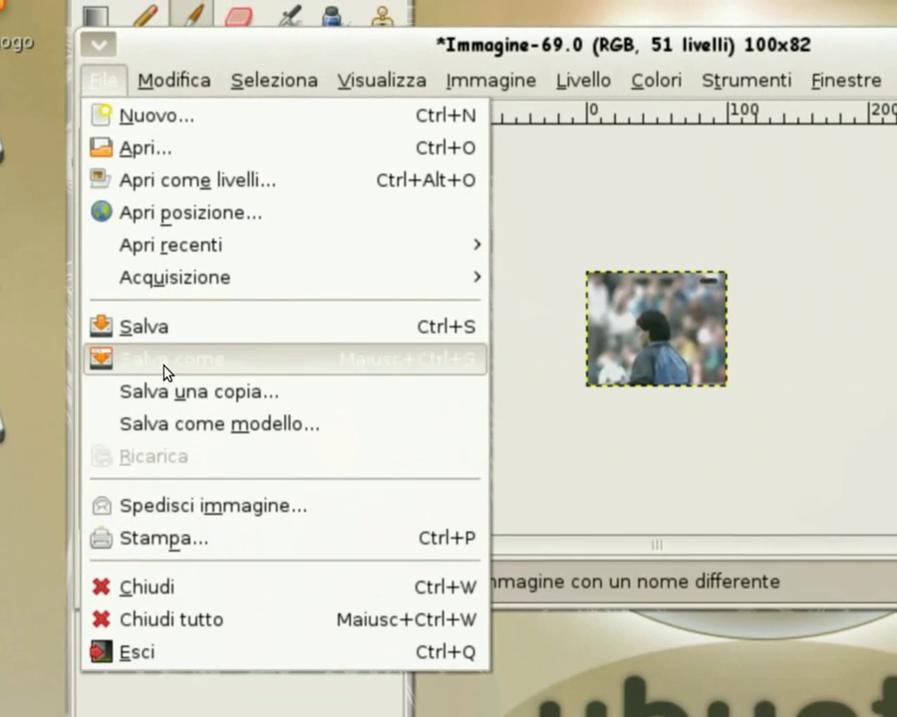
pyautogui.click(164, 366)
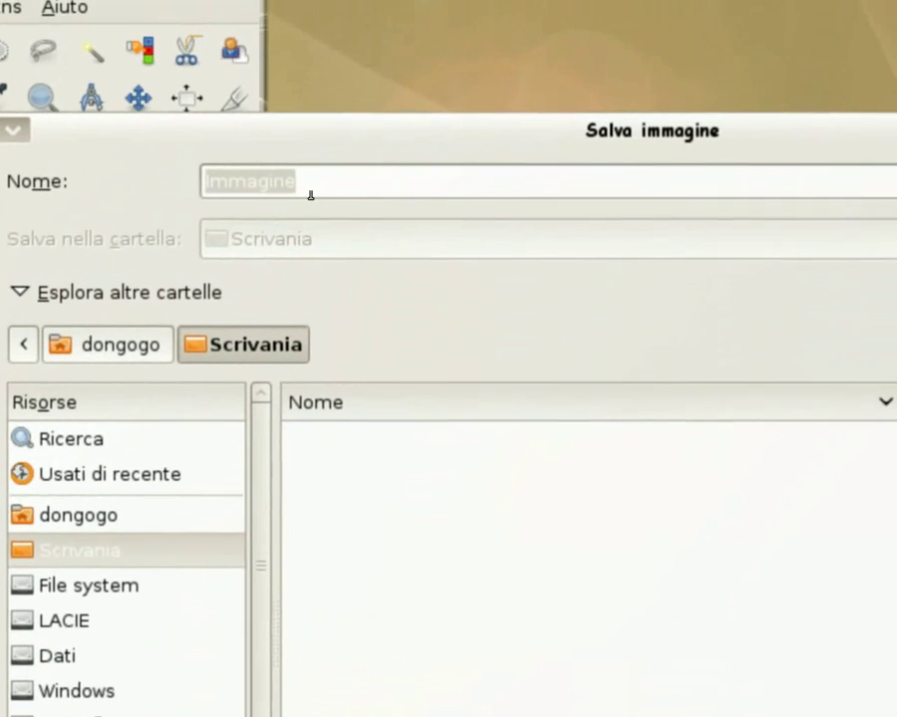
pyautogui.click(315, 188)
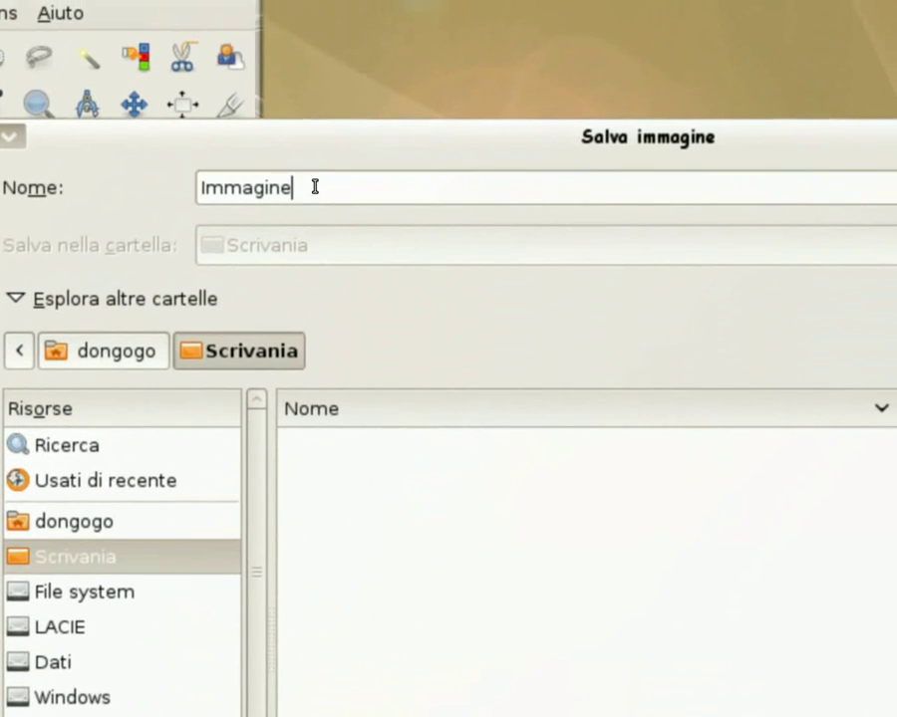
pyautogui.press('BackSpace')
pyautogui.press('BackSpace')
pyautogui.press('BackSpace')
pyautogui.write('mar')
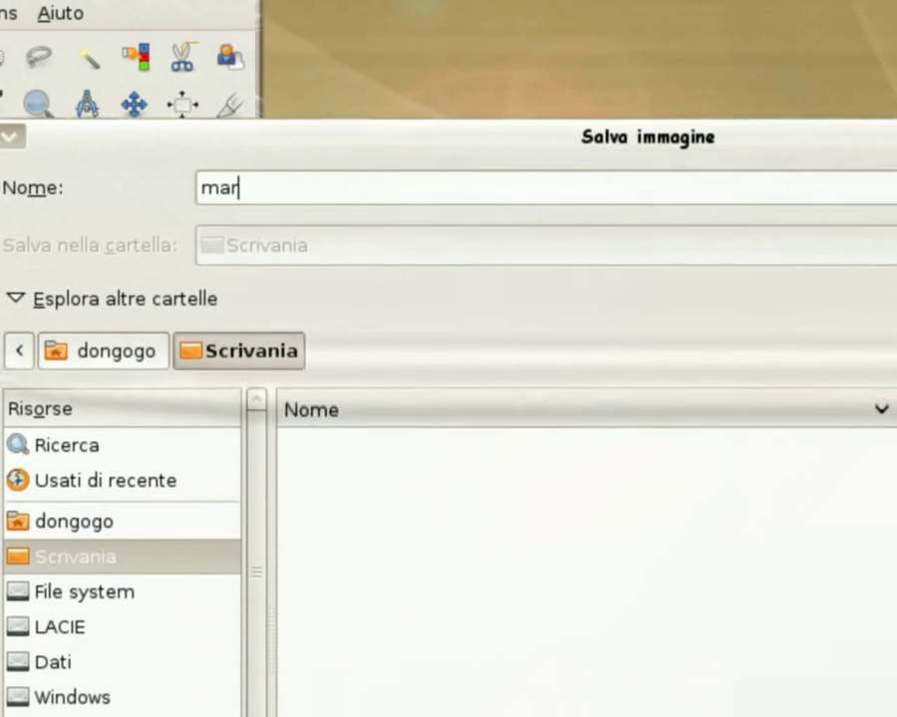
pyautogui.write('adona.gif')
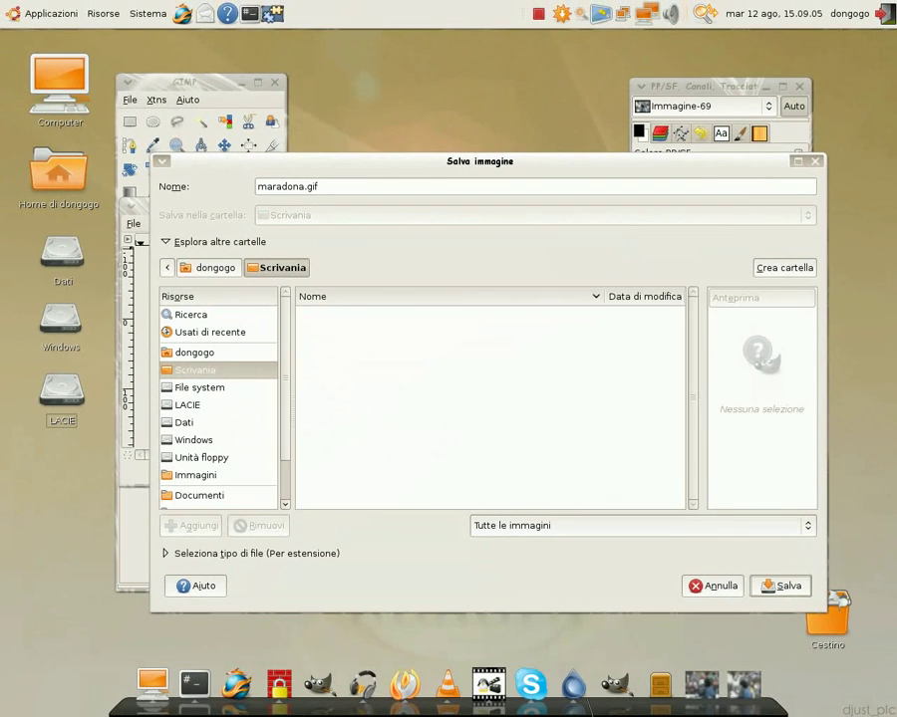
# - Export maradona.gif to the desktop as an animation, layers becoming frames
pyautogui.click(787, 586)
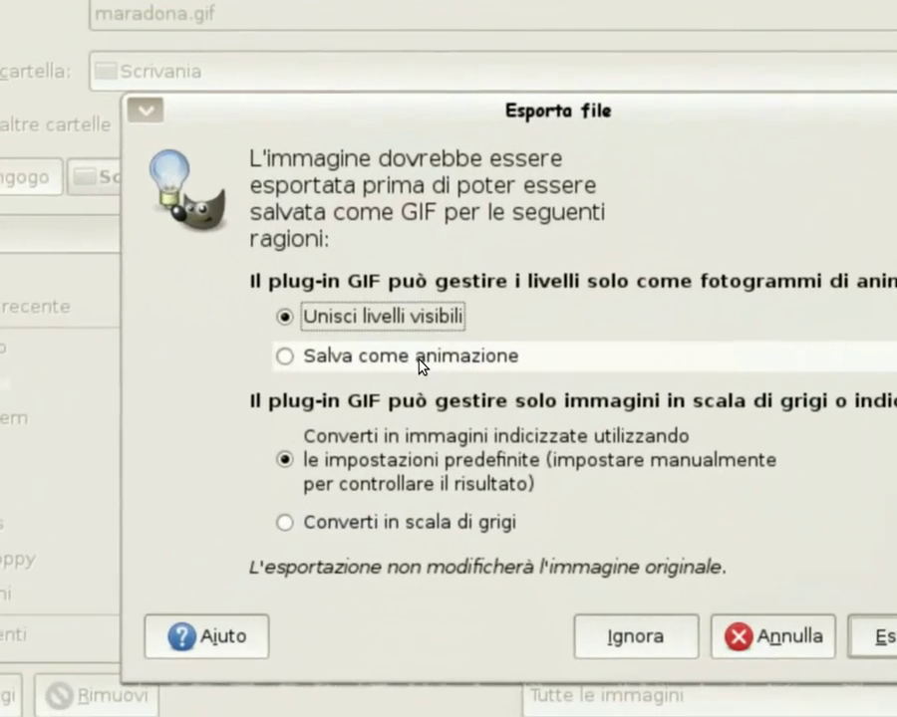
pyautogui.click(339, 355)
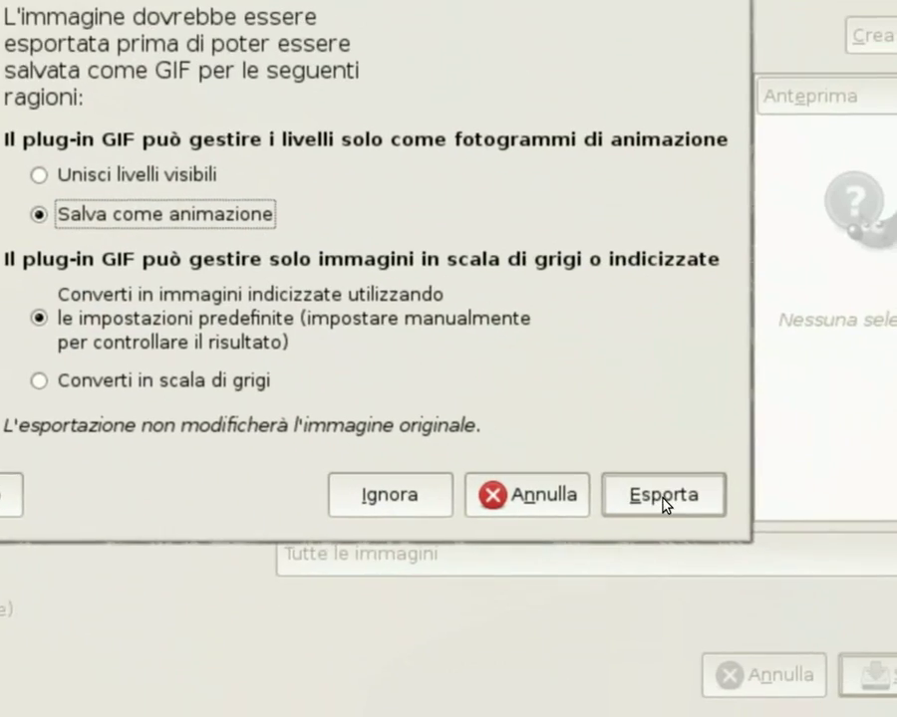
pyautogui.click(660, 494)
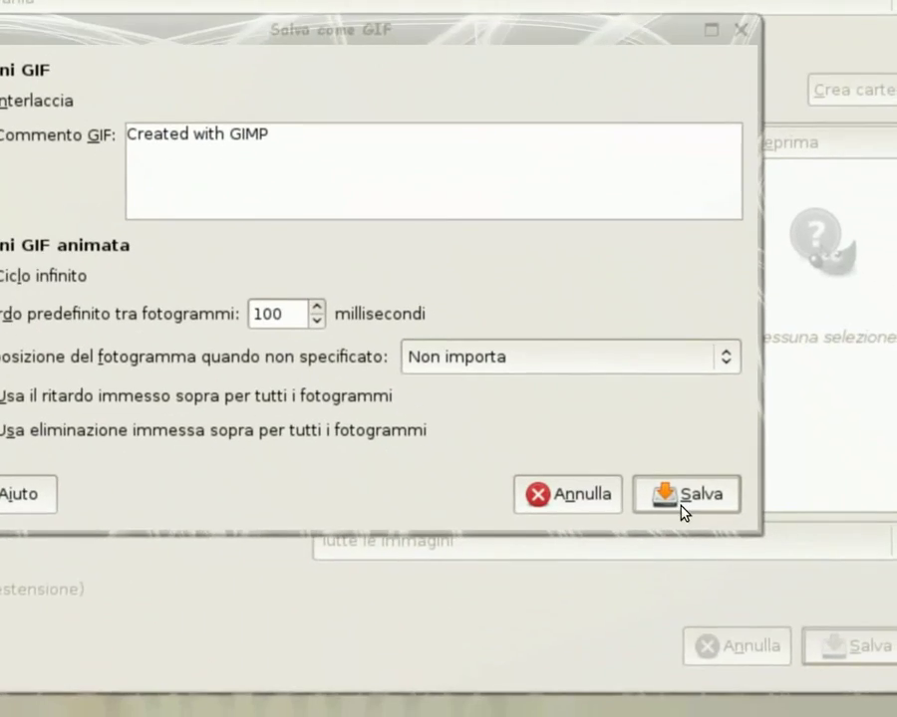
pyautogui.click(803, 634)
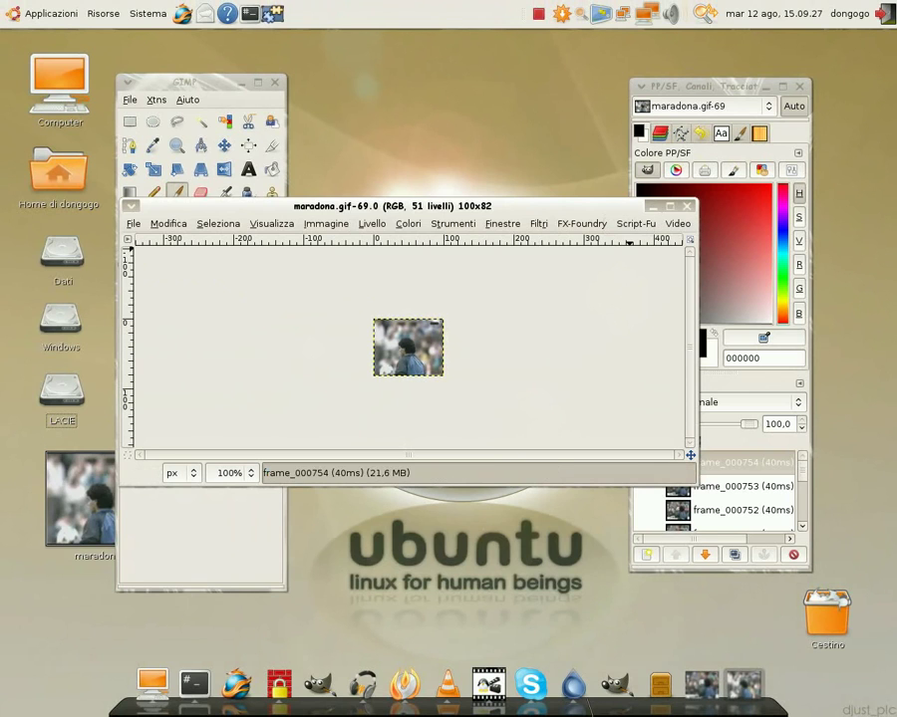
# - Minimize the GIMP image, toolbox and layers windows, centre maradona.gif, and show its Open With choices
pyautogui.click(648, 207)
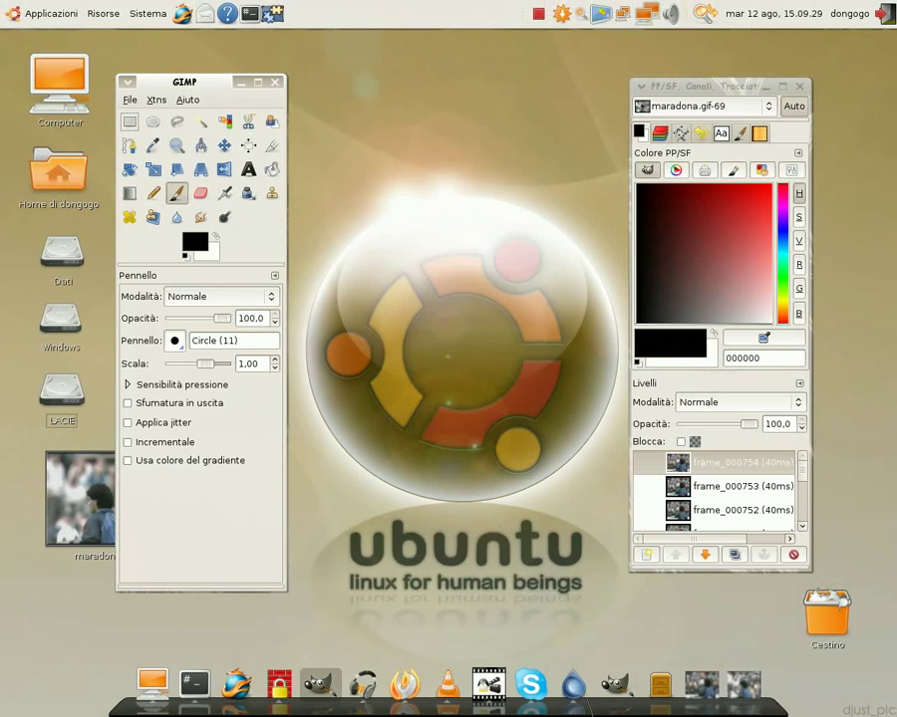
pyautogui.click(255, 82)
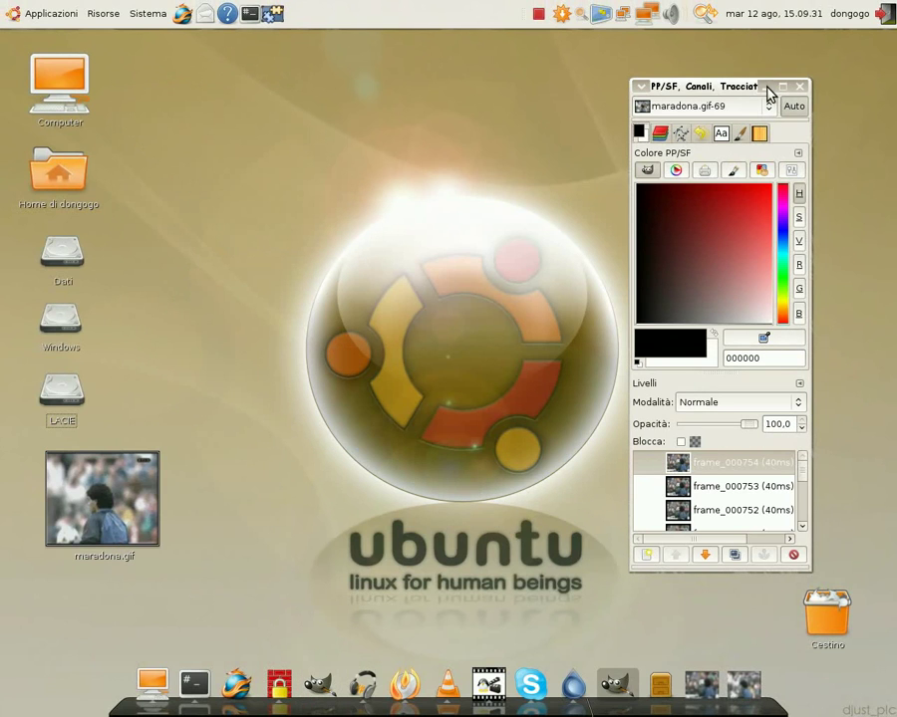
pyautogui.click(781, 86)
pyautogui.moveTo(120, 484); pyautogui.dragTo(404, 296)
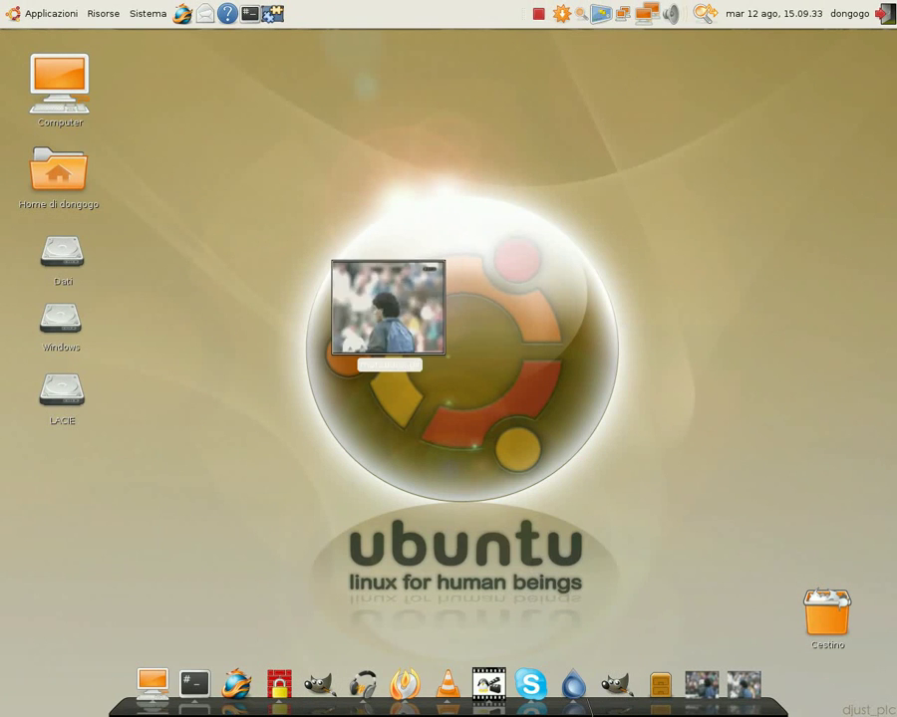
pyautogui.rightClick(400, 317)
pyautogui.moveTo(478, 340)
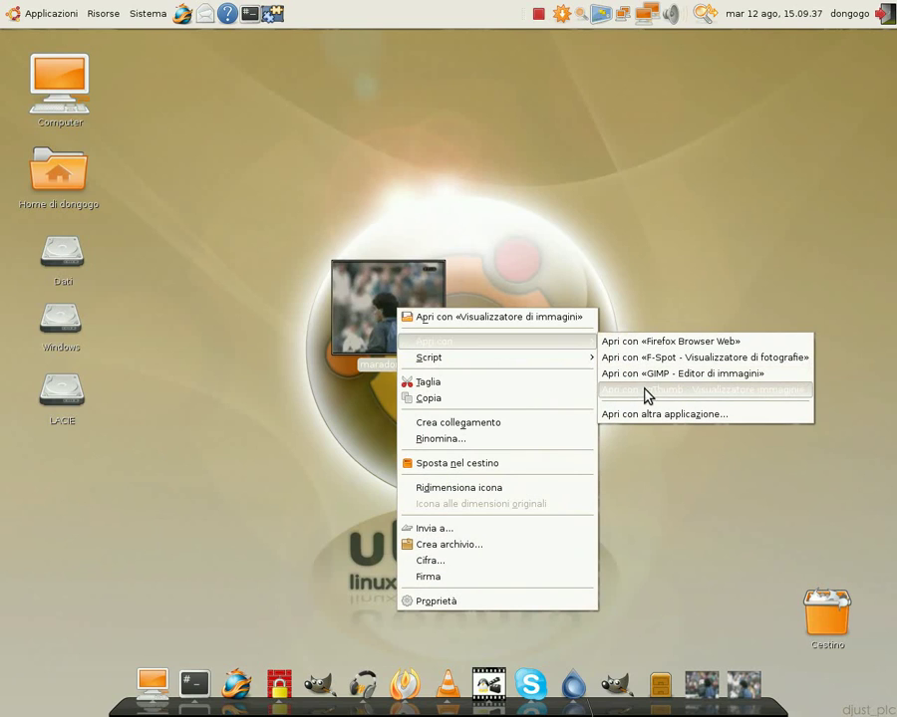
# - Preview maradona.gif in gThumb as a 100×82, 347.2 kB animation, then minimize the viewer
pyautogui.click(645, 393)
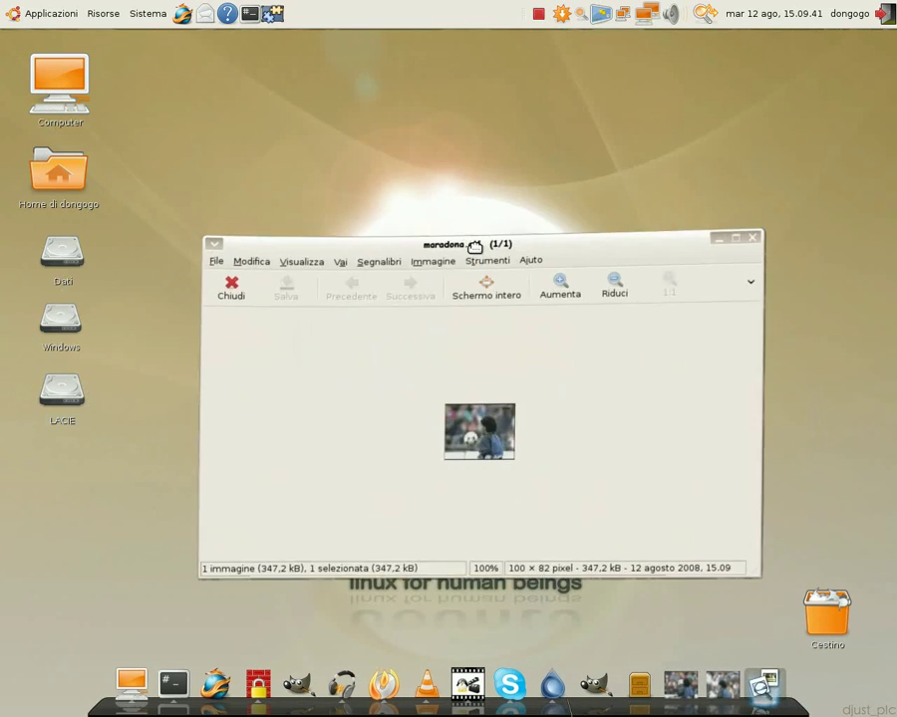
pyautogui.moveTo(278, 42); pyautogui.dragTo(422, 174)
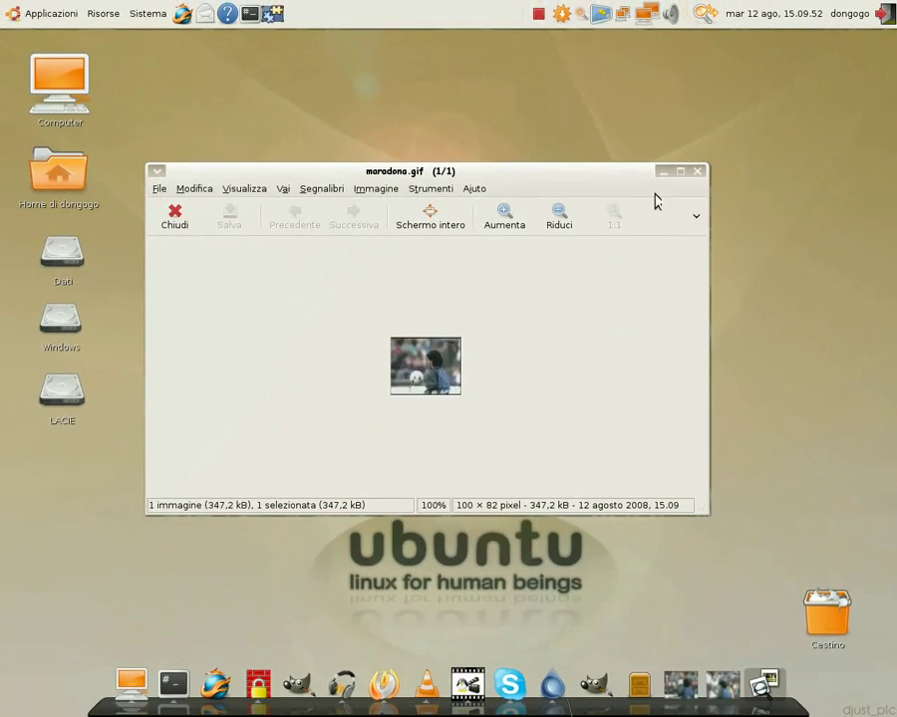
pyautogui.click(661, 172)
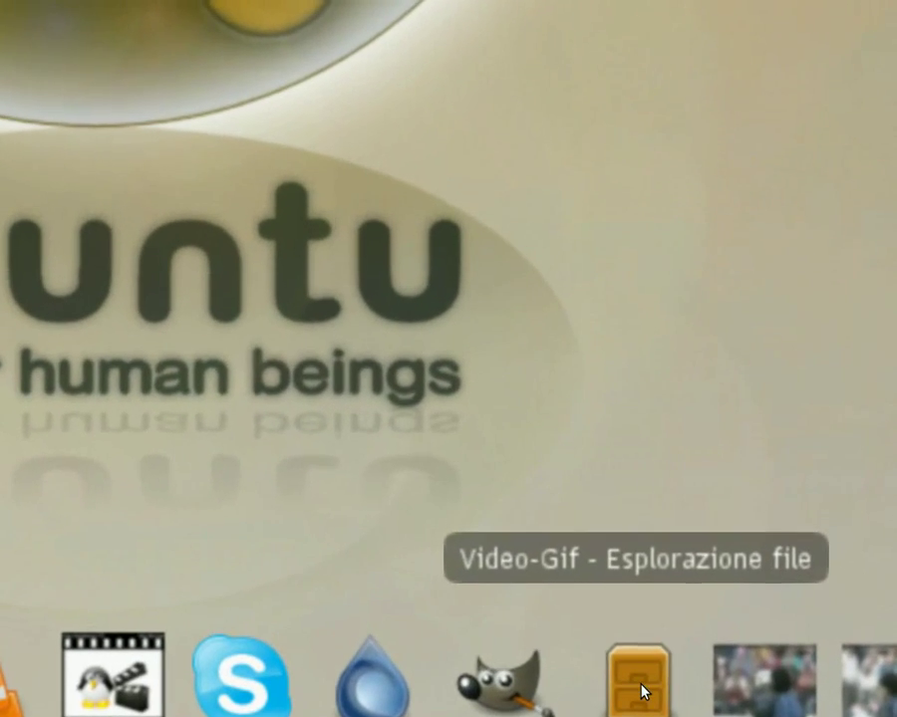
# - Trash the 52 frame files in Video-Gif, from frame_000704.xcf onward, keeping only the mpg video
pyautogui.click(641, 693)
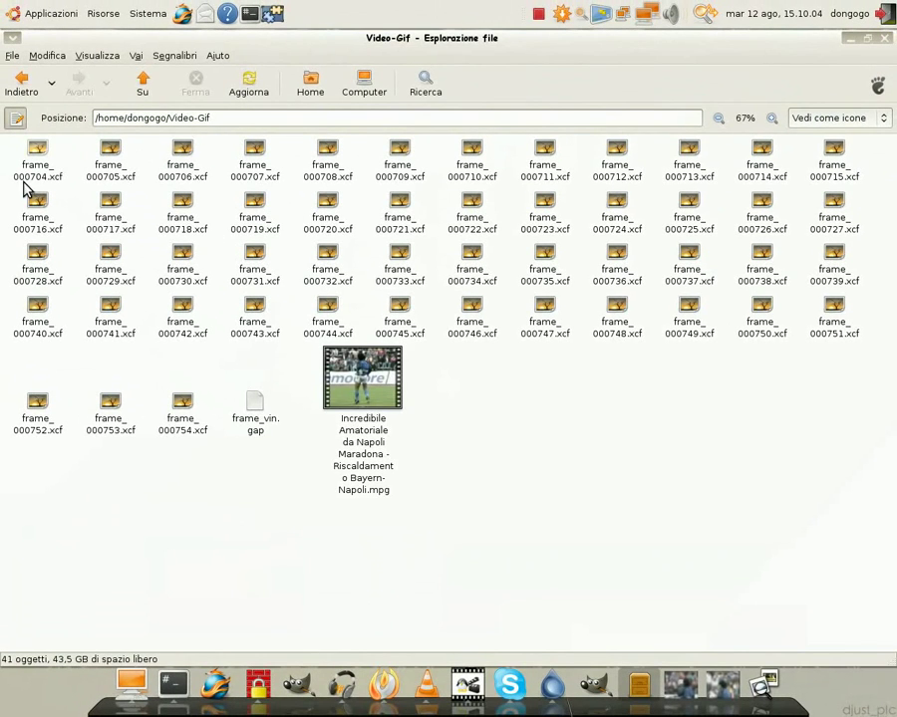
pyautogui.click(41, 171)
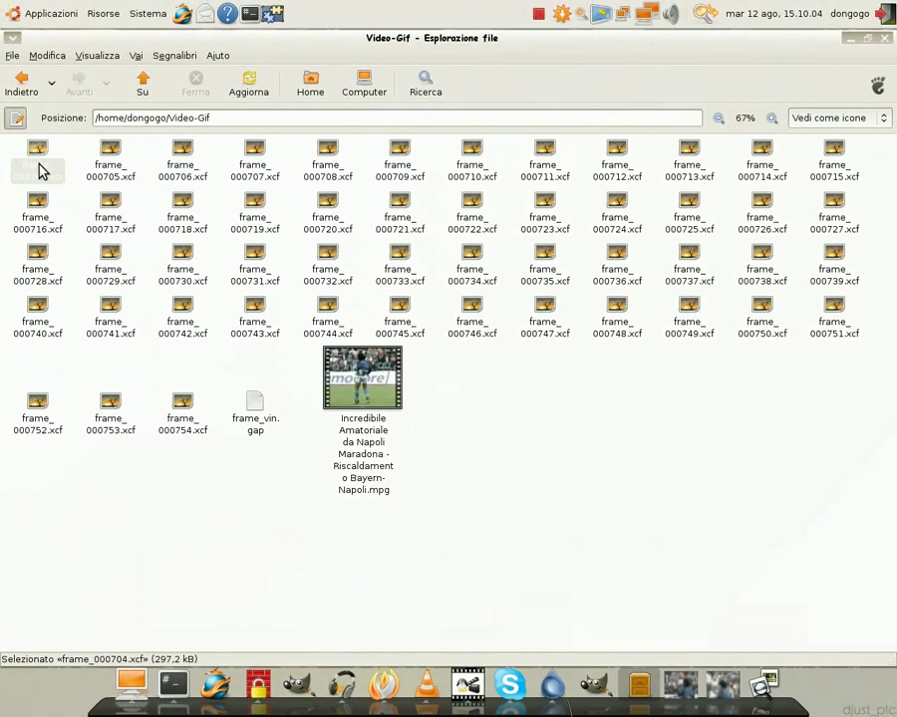
pyautogui.keyDown('shift'); pyautogui.click(255, 425); pyautogui.keyUp('shift')
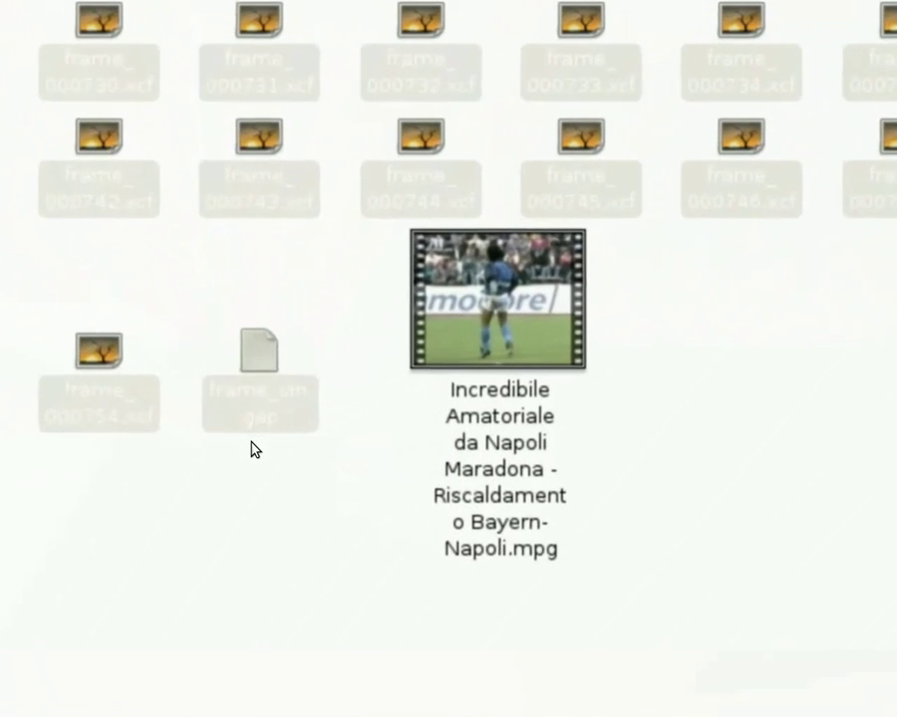
pyautogui.rightClick(255, 425)
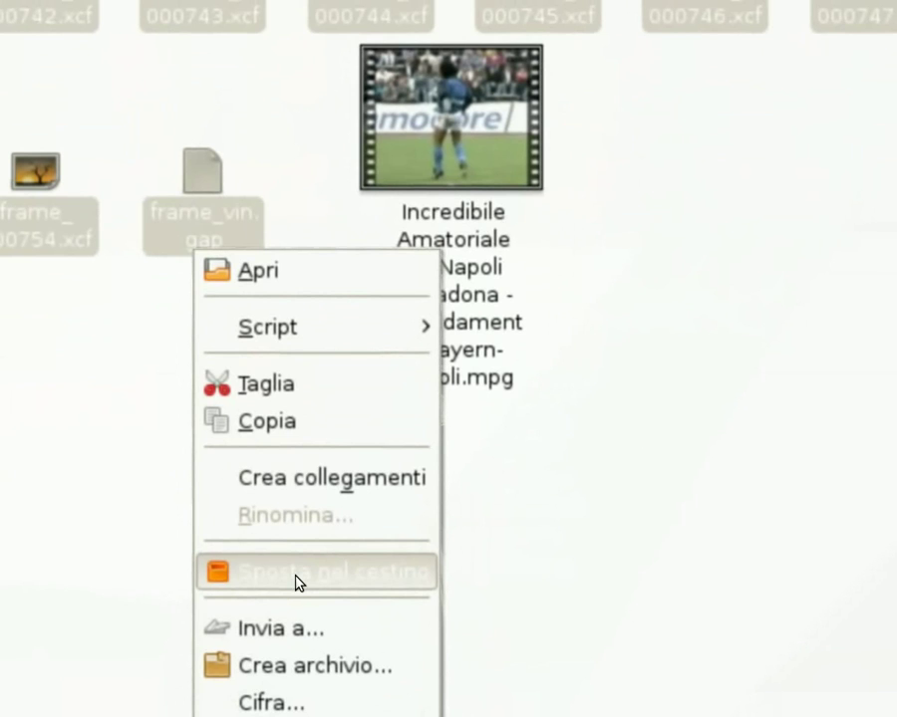
pyautogui.click(299, 578)
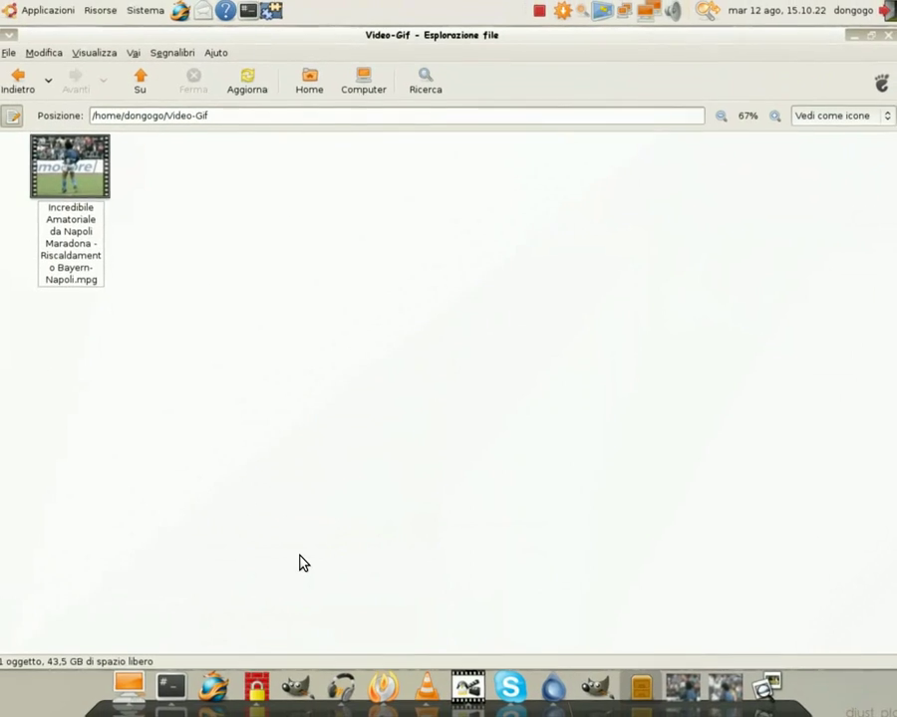